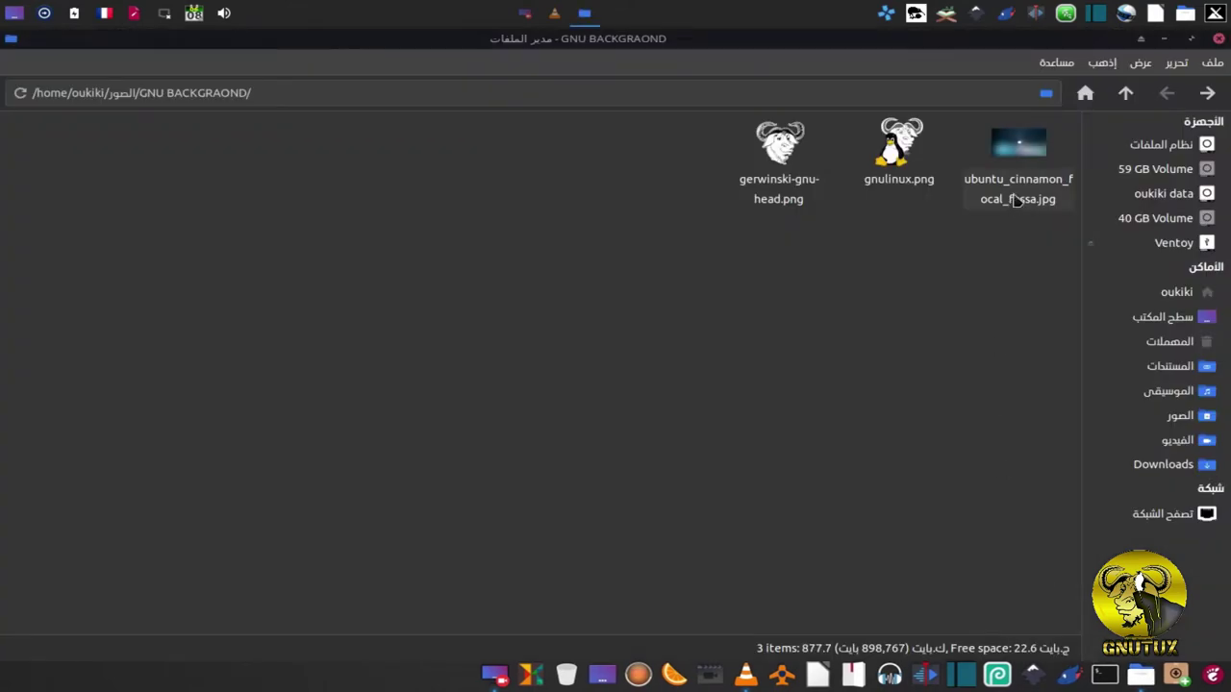
Step: Open ubuntu_cinnamon_focal_fossa.jpg from the GNU BACKGRAOND folder with GIMP
click(1016, 197)
right_click(1017, 197)
click(952, 222)
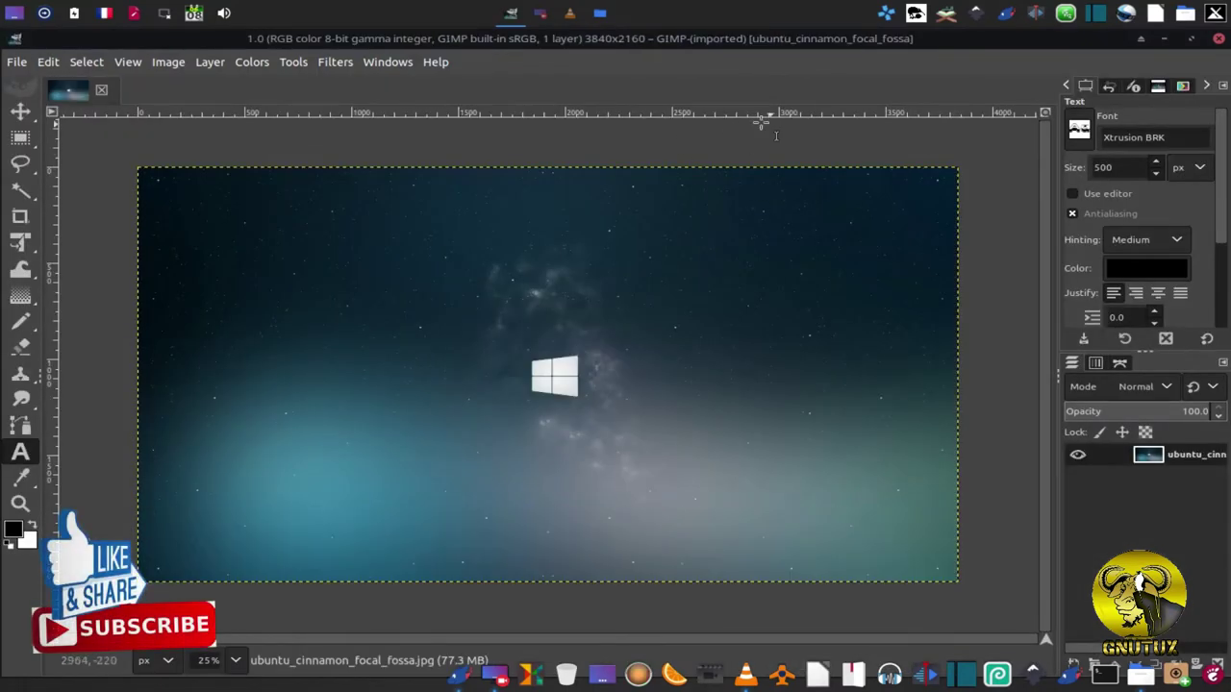
Step: Draw a rectangular selection around the white Windows logo in the sky's centre
click(21, 140)
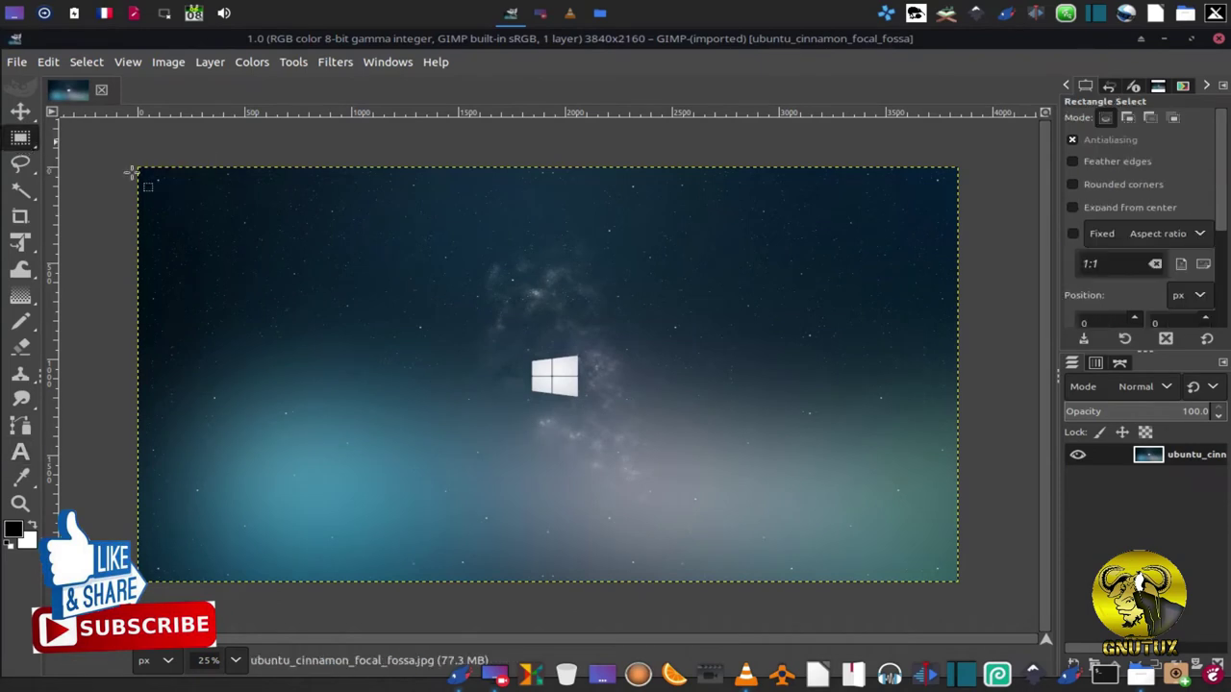
drag(518, 354, 522, 358)
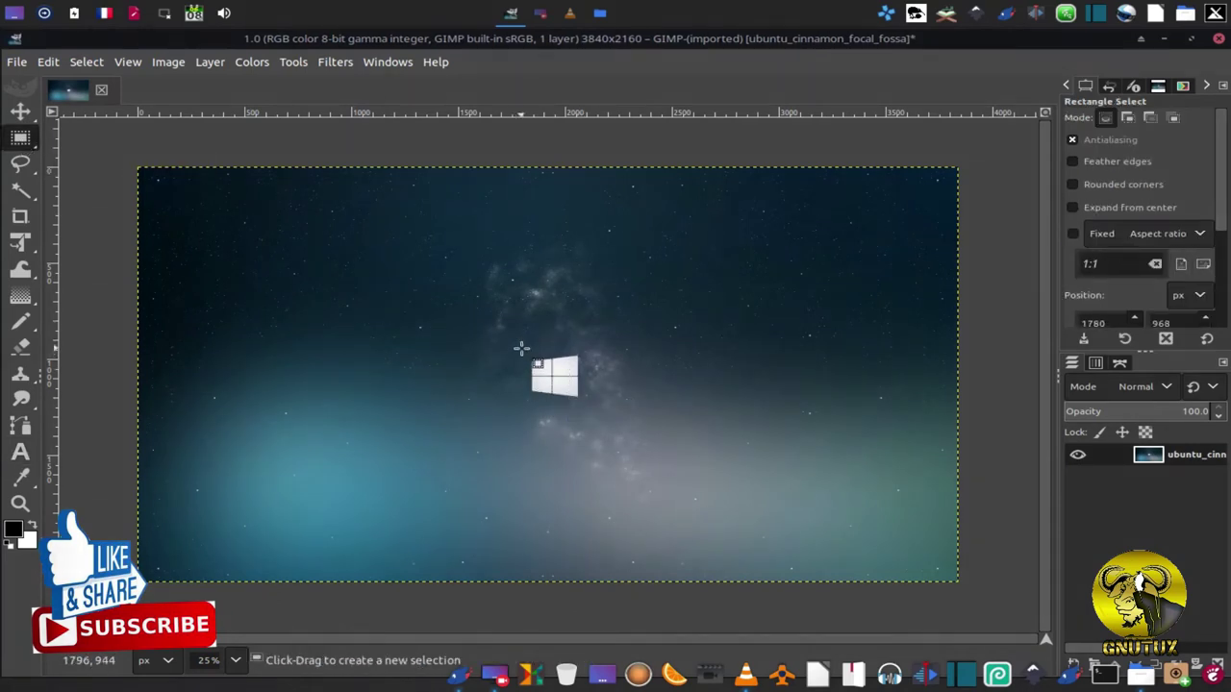
drag(520, 348, 590, 402)
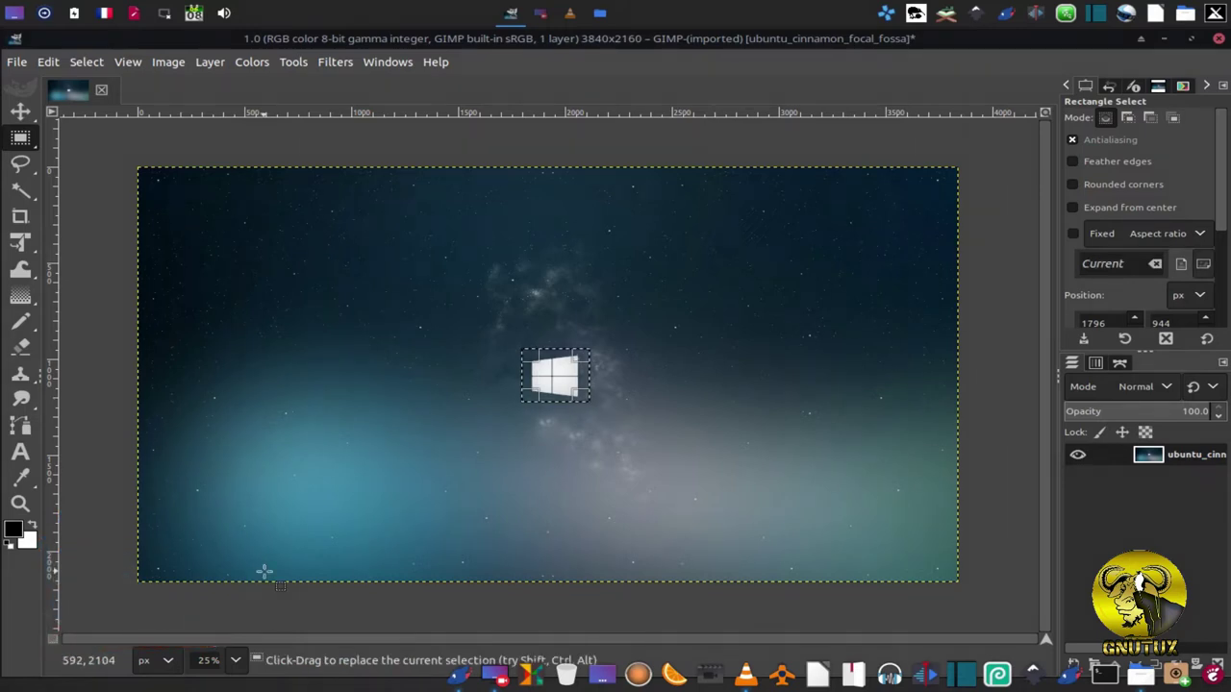
key(Return)
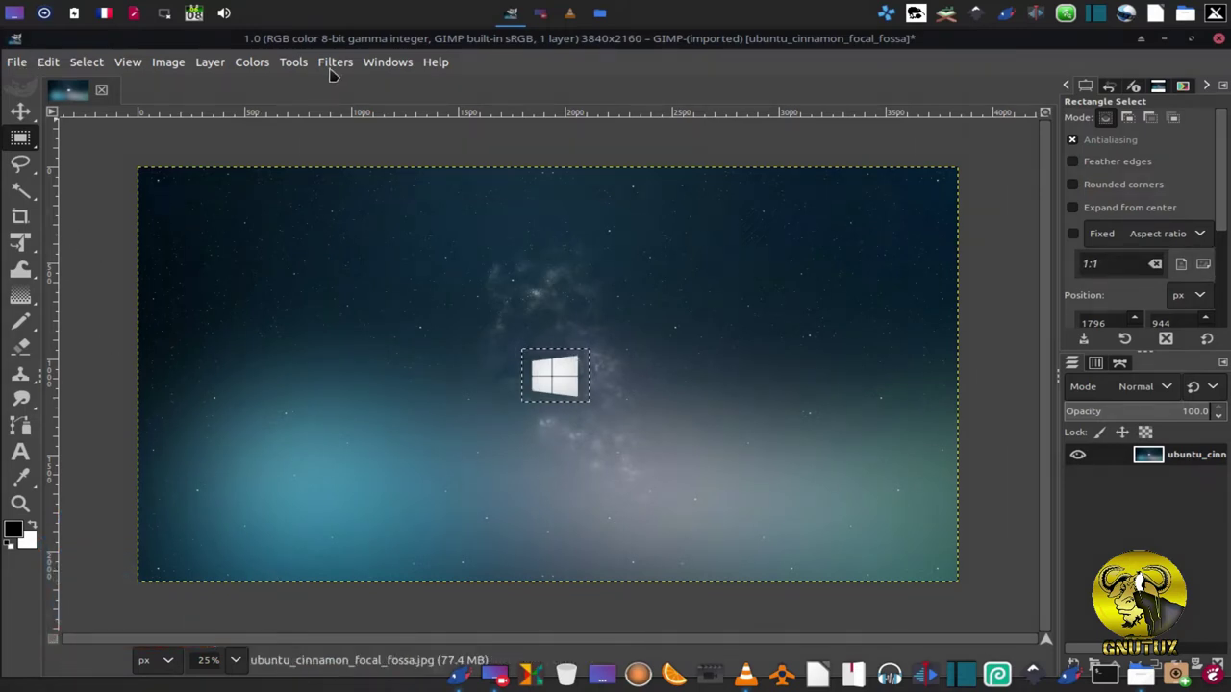
Step: Apply Heal selection with context width 50 to fill the logo with stars
click(330, 71)
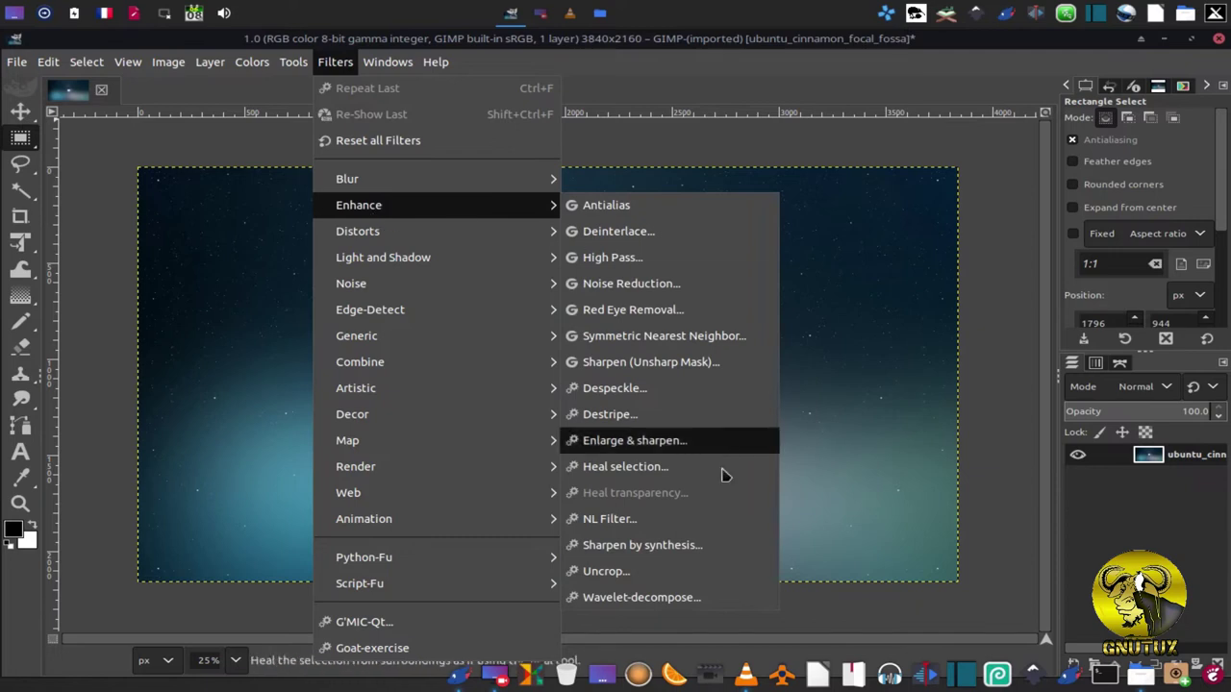
click(725, 471)
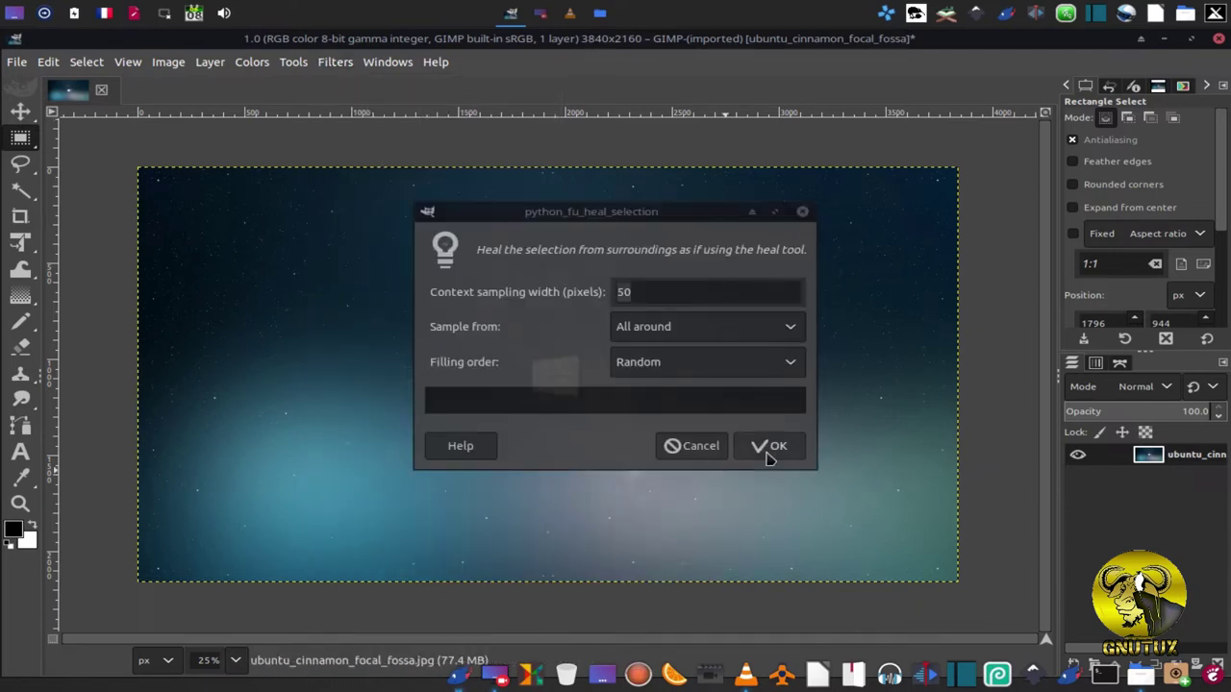
click(794, 446)
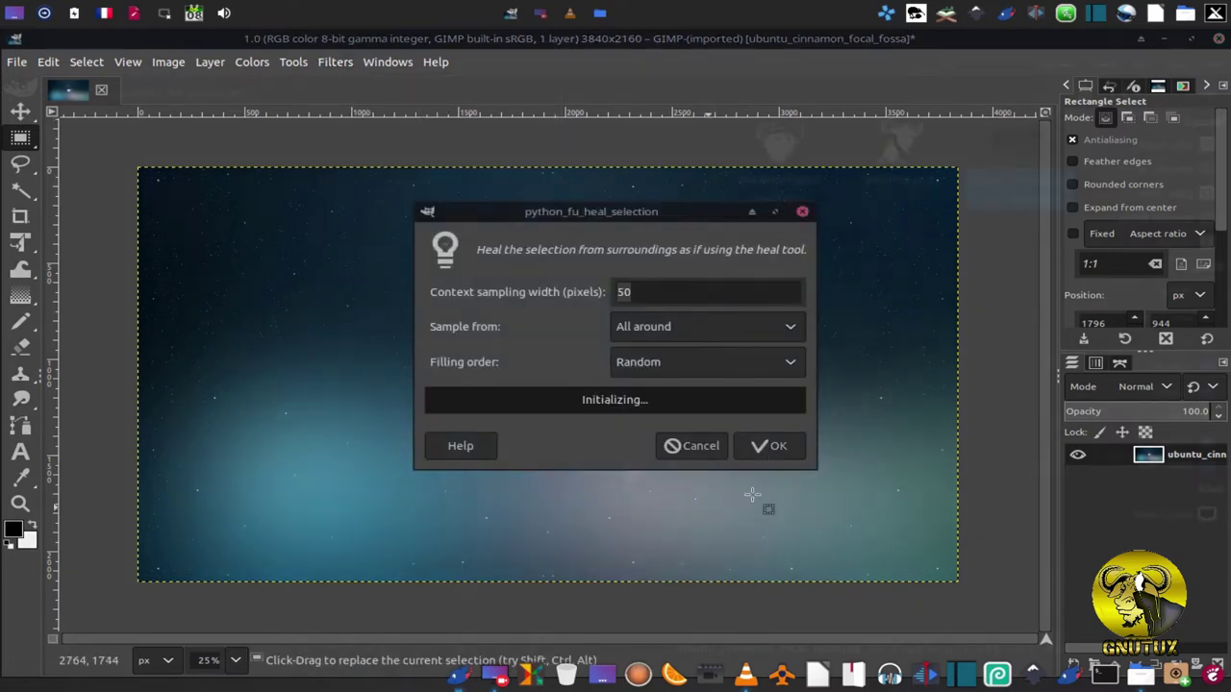
drag(596, 219, 245, 308)
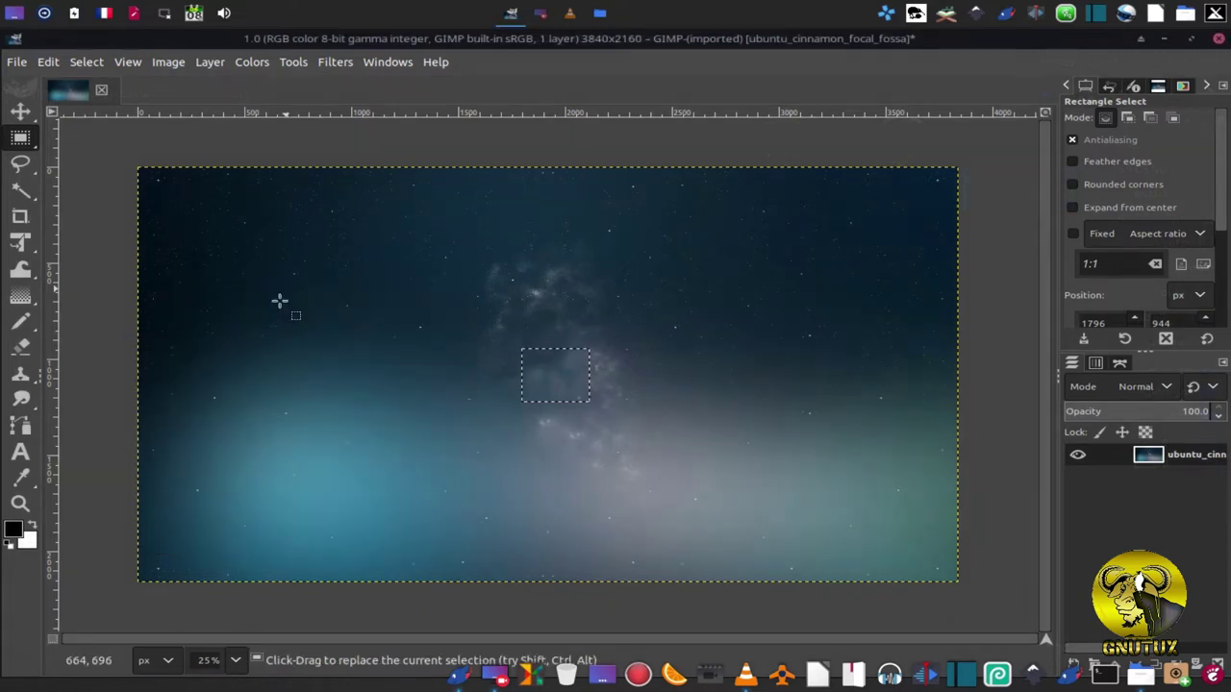
Step: Clear the selection and drop gerwinski-gnu-head.png onto the image as a new layer
click(86, 62)
click(118, 116)
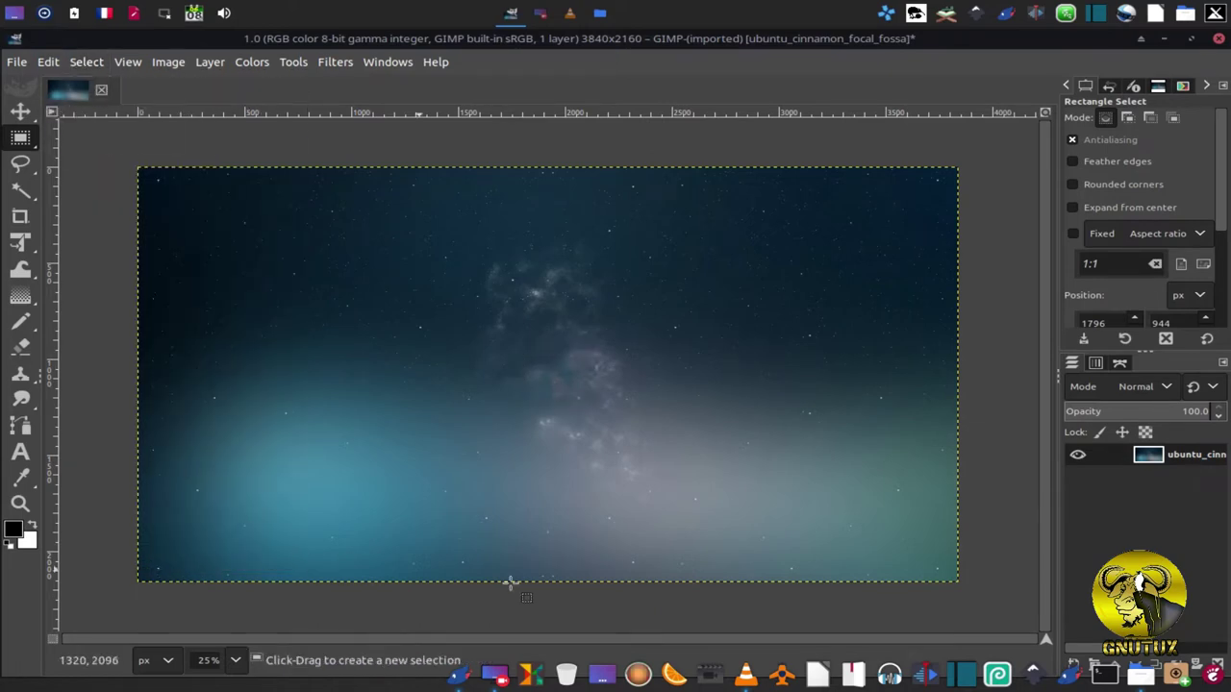
click(997, 673)
mouse_move(782, 165)
mouse_down()
mouse_move(462, 678)
mouse_move(426, 467)
mouse_up()
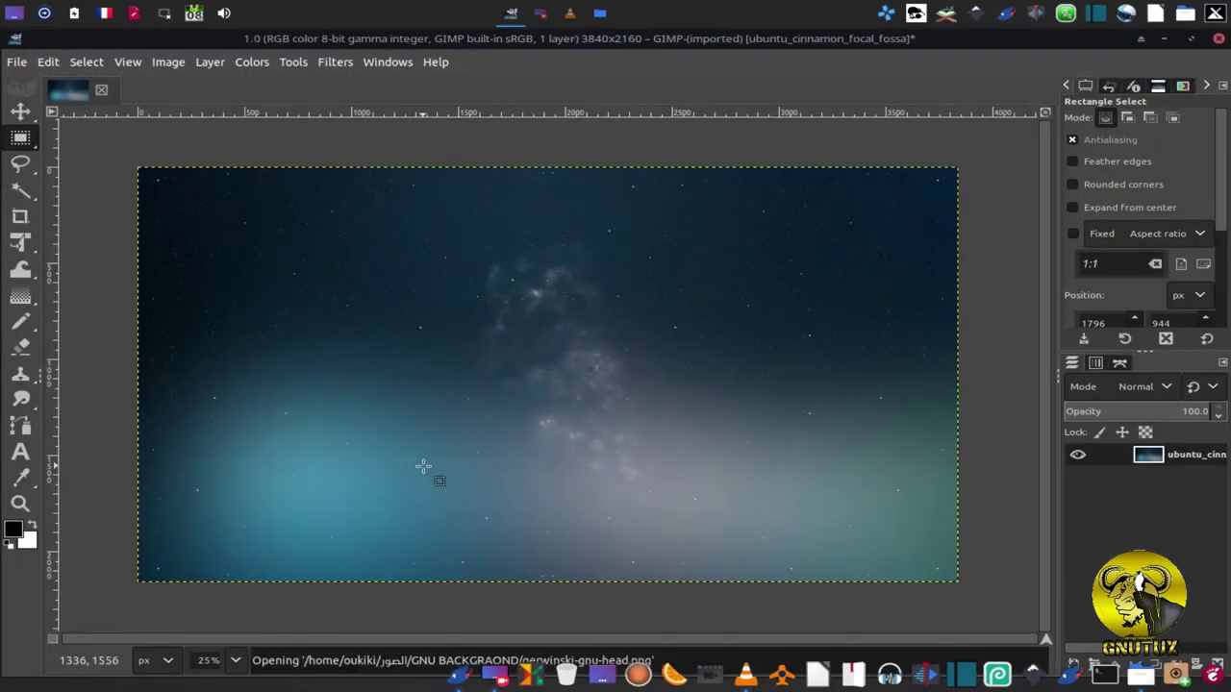
Step: Try the Hard light blend mode on the GNU head layer
click(1169, 388)
scroll(1154, 464, down, 2)
scroll(1154, 470, down, 4)
scroll(1156, 466, down, 2)
scroll(1156, 466, down, 1)
scroll(1154, 467, down, 1)
scroll(1152, 467, down, 2)
scroll(1154, 519, down, 1)
click(1135, 580)
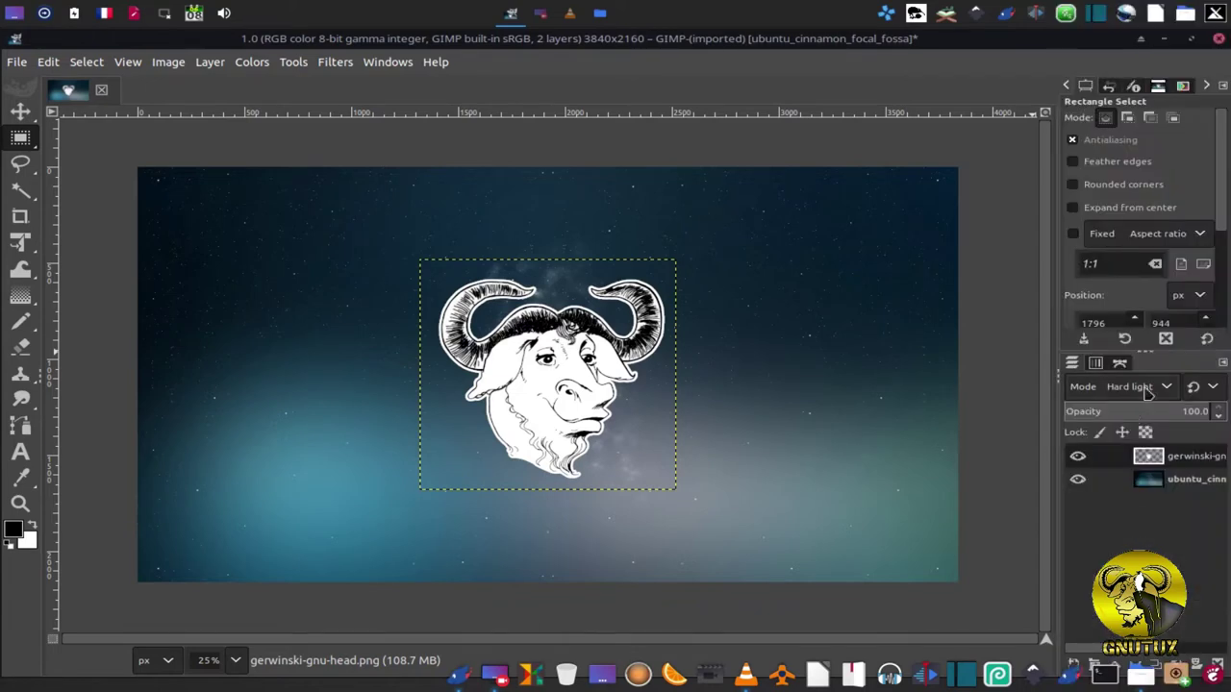
Step: Switch the GNU head layer's blend mode to Darken only
click(1147, 390)
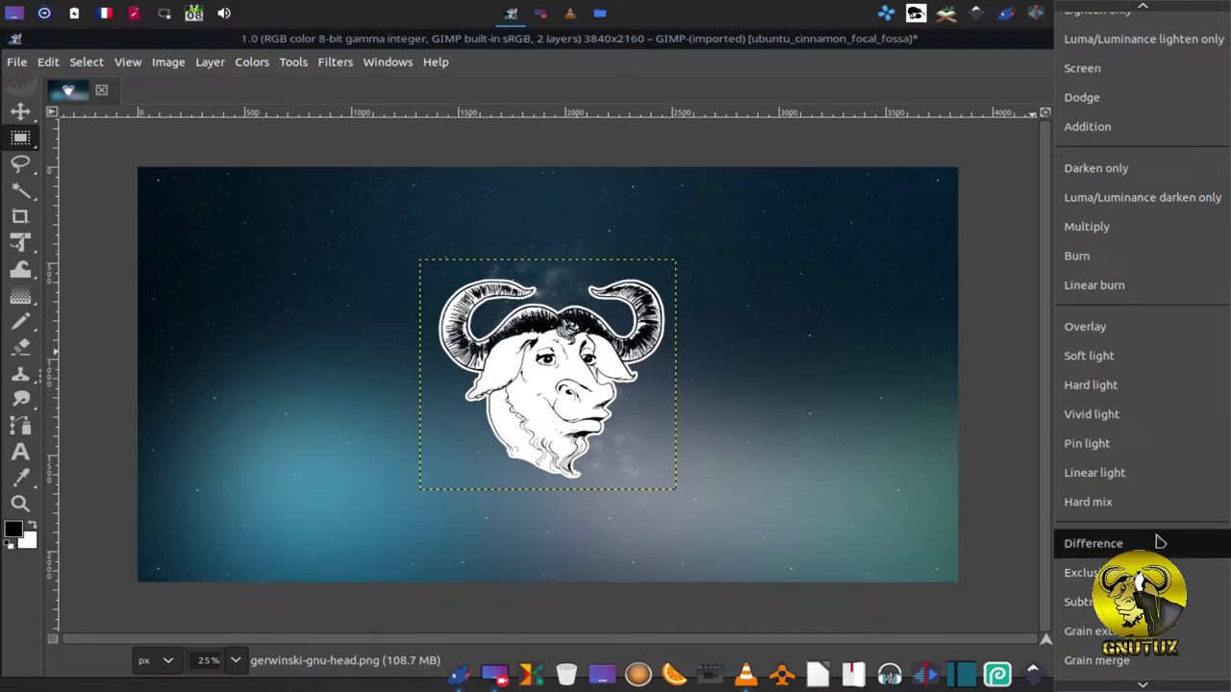
scroll(1129, 478, down, 1)
scroll(1133, 481, down, 6)
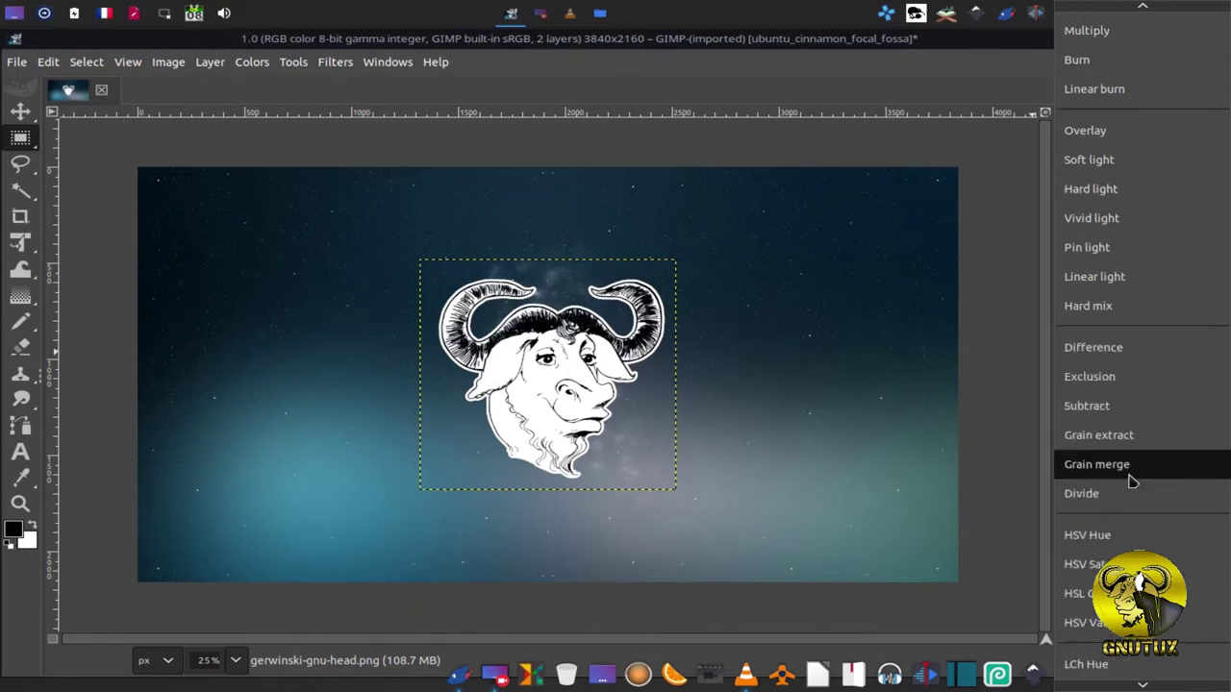
scroll(1131, 485, down, 4)
scroll(1132, 486, up, 8)
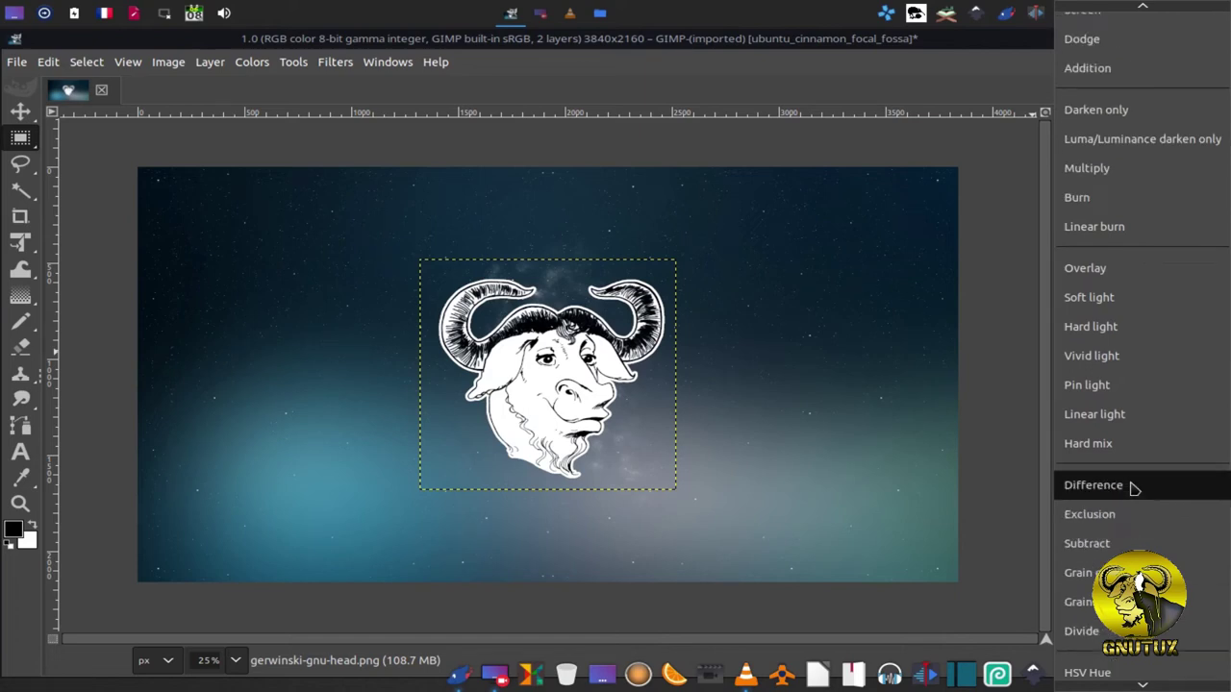
scroll(1120, 395, up, 2)
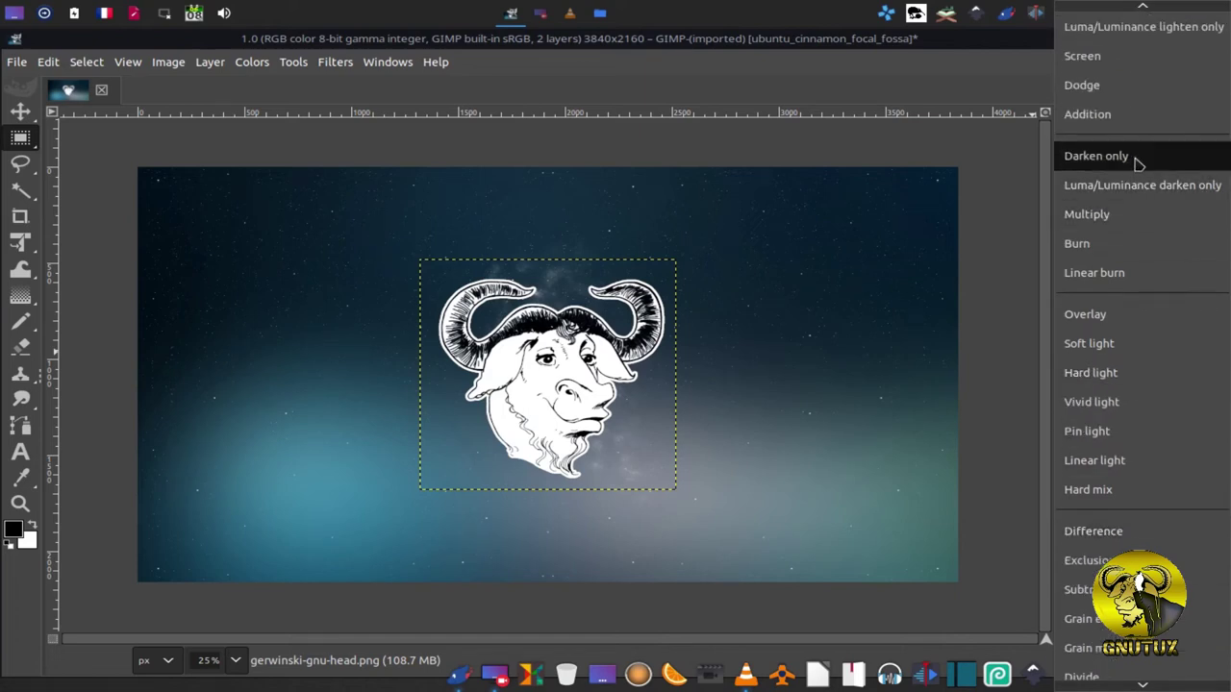
click(1134, 156)
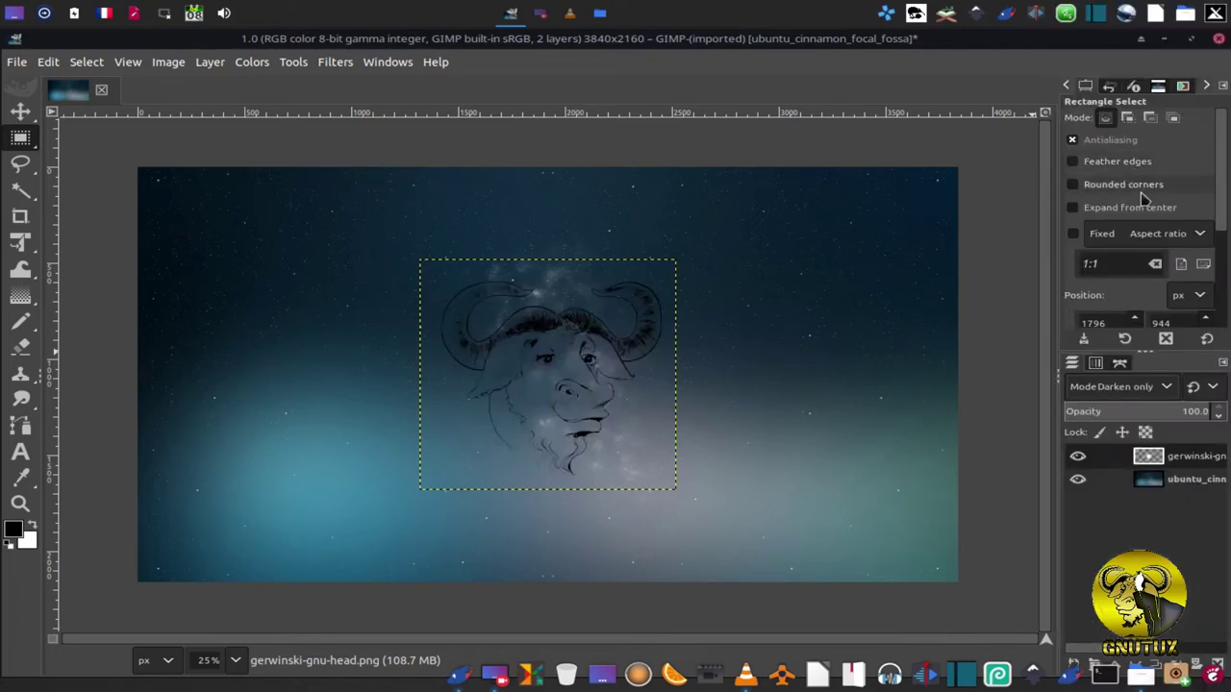
scroll(1138, 394, down, 2)
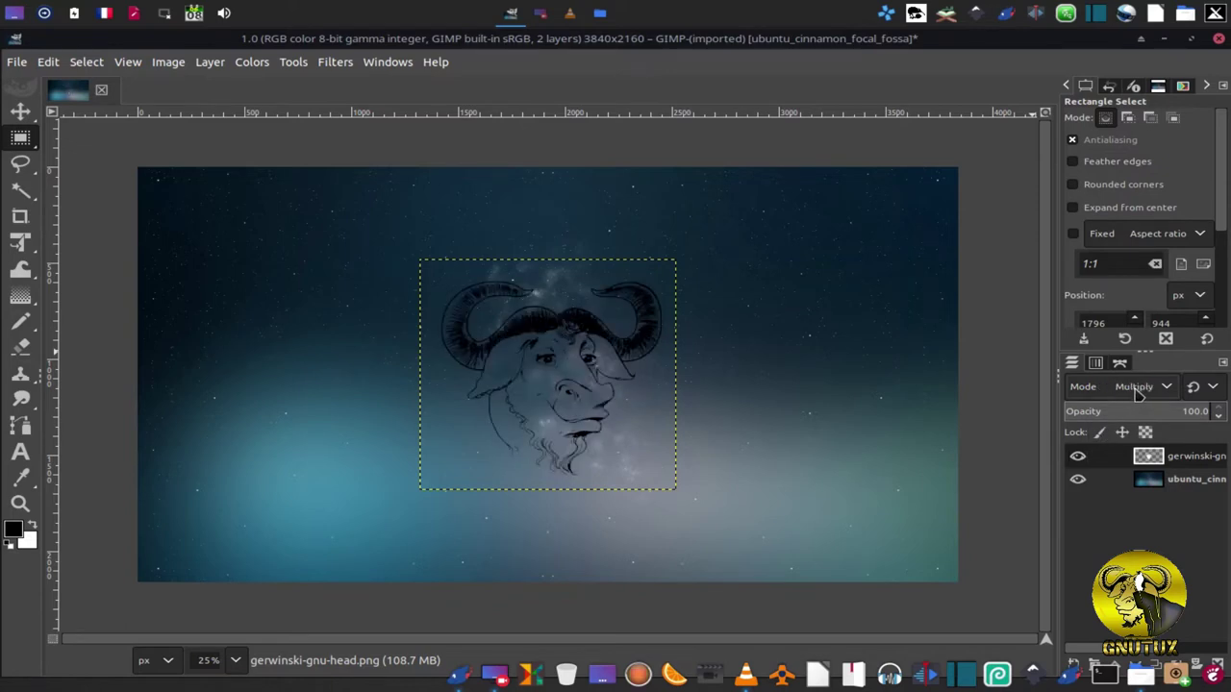
scroll(1137, 394, down, 1)
scroll(1137, 394, up, 2)
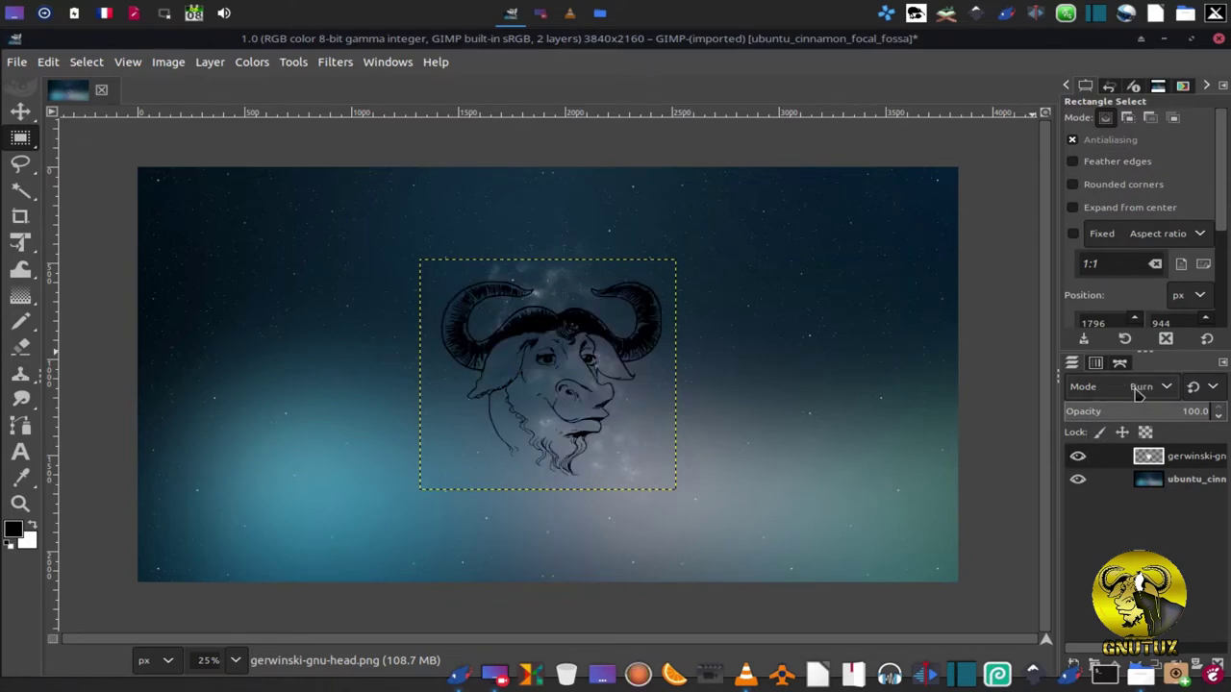
scroll(1138, 395, up, 1)
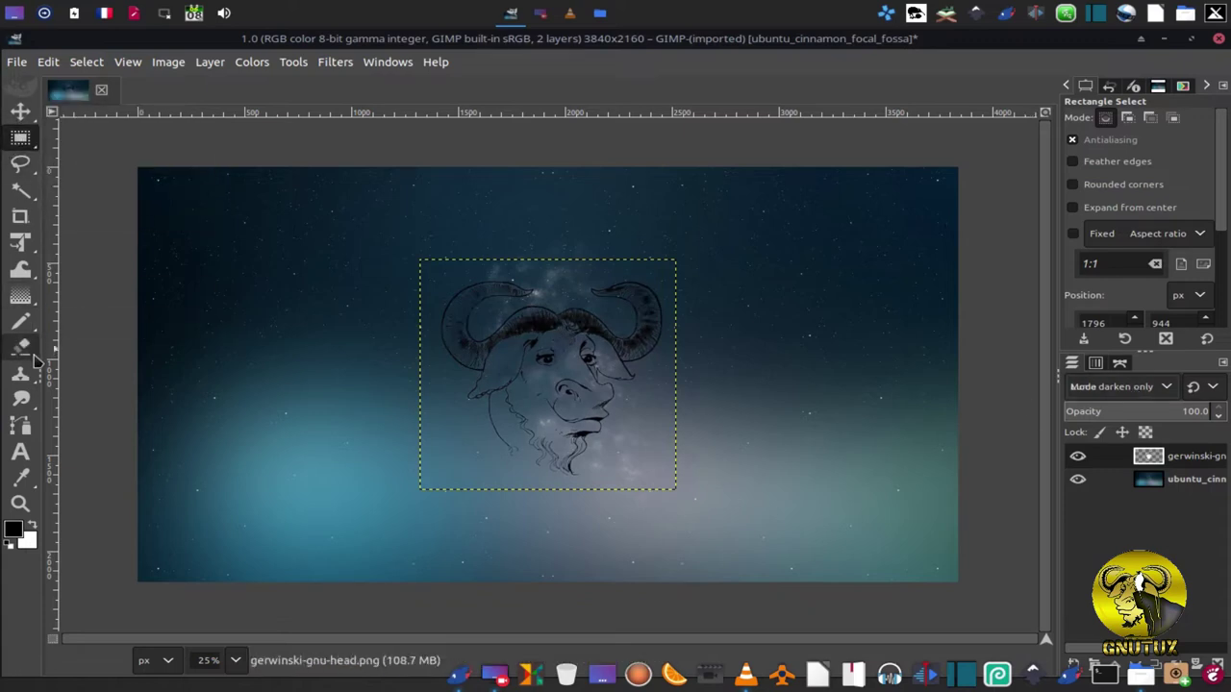
click(20, 452)
scroll(1144, 136, up, 1)
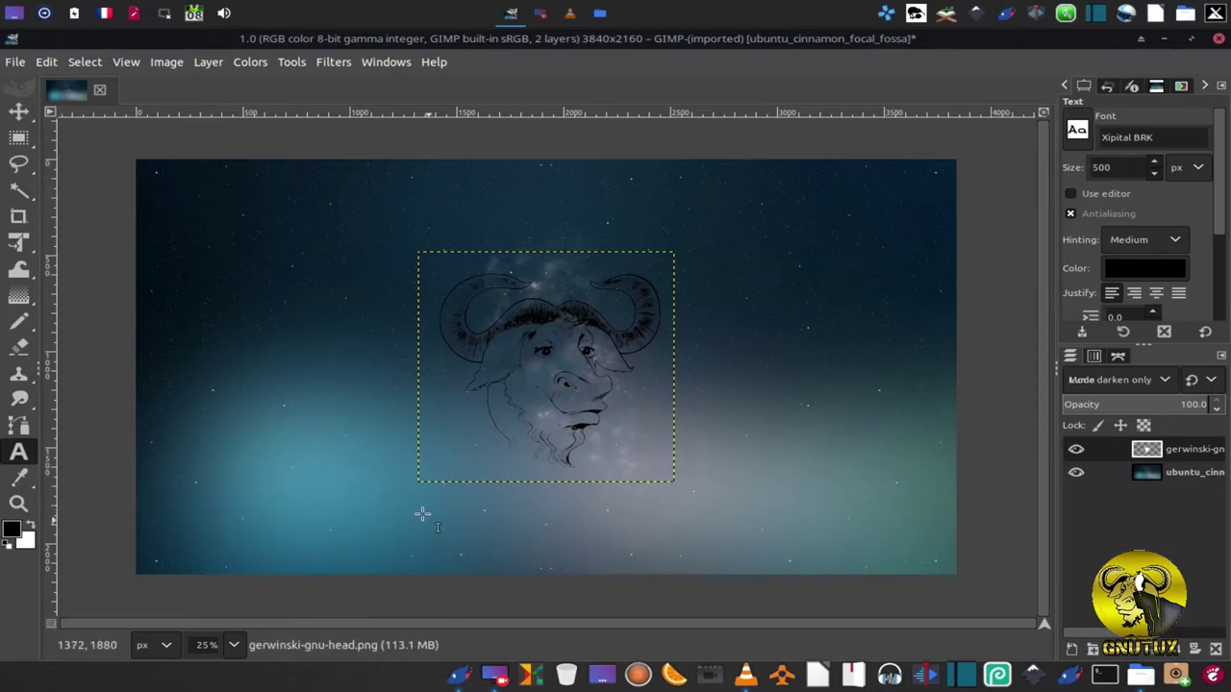
Step: Add a 'GNU' text layer and move it up beneath the GNU head
click(422, 515)
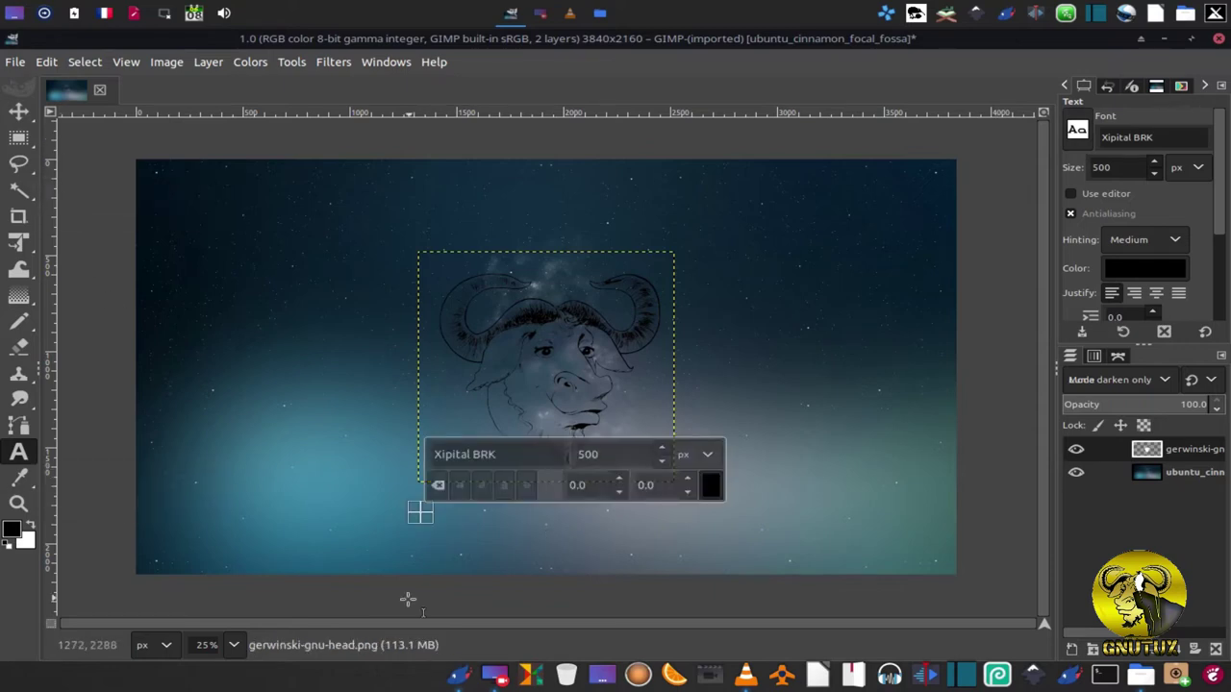
text(GNU)
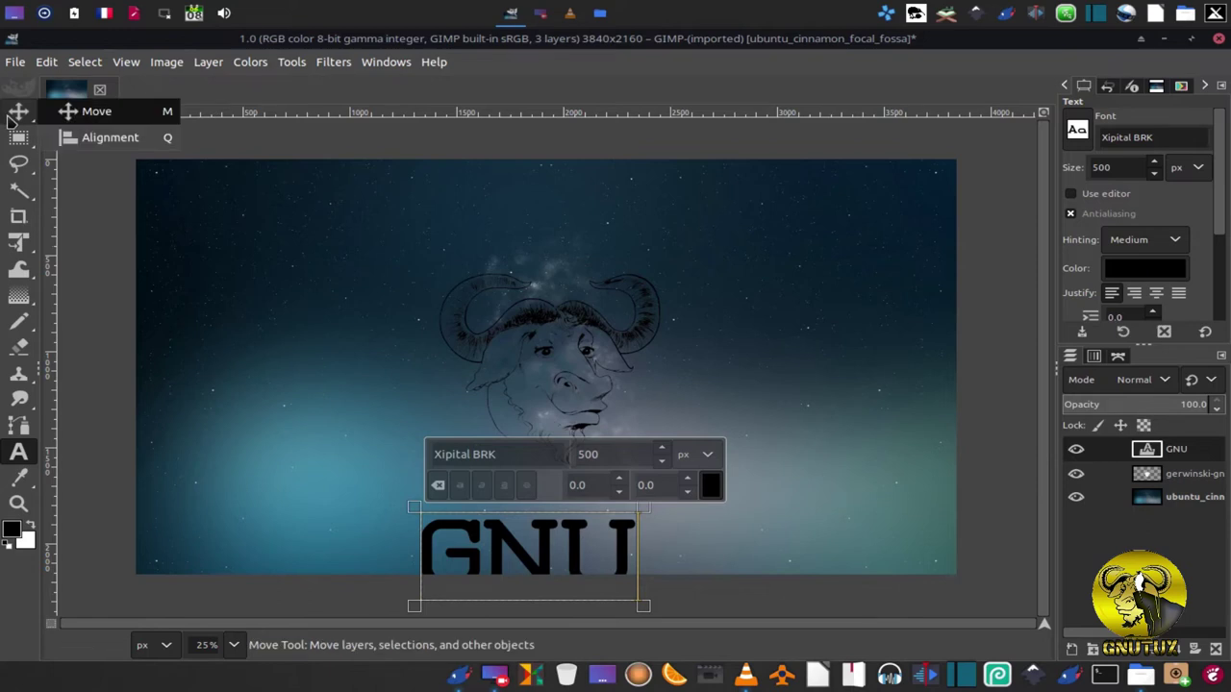
click(18, 112)
drag(589, 563, 621, 523)
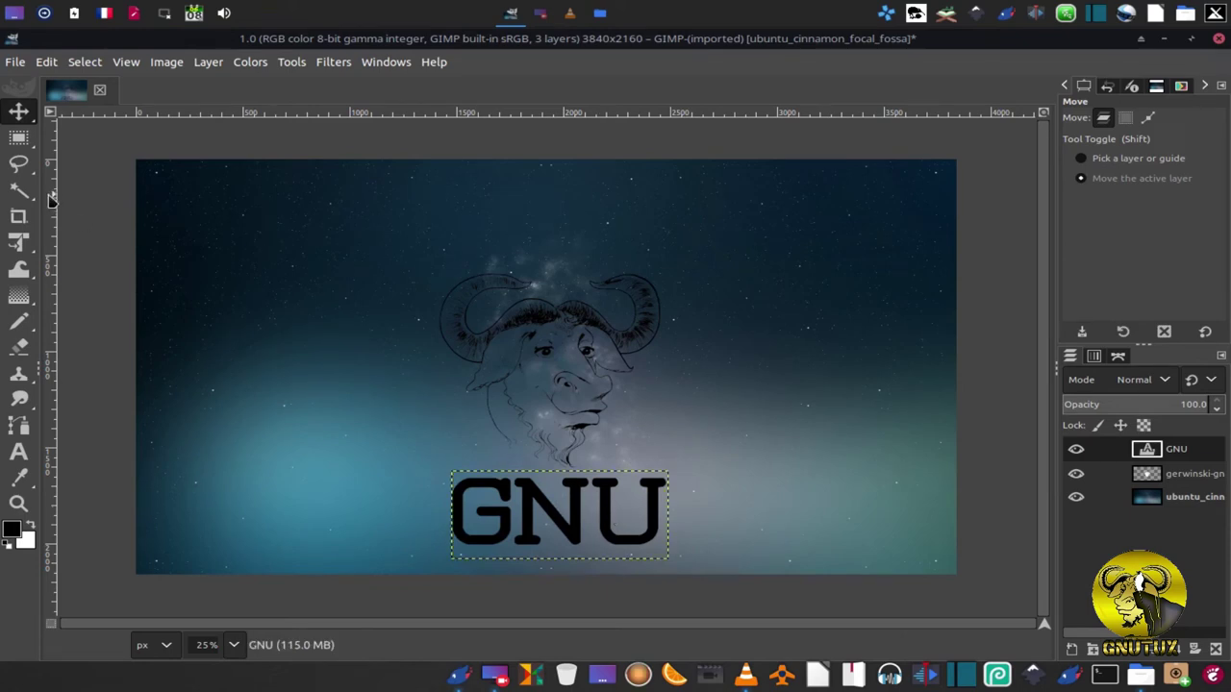
Step: Change the GNU text's font to Xtrusion BRK
double_click(1145, 450)
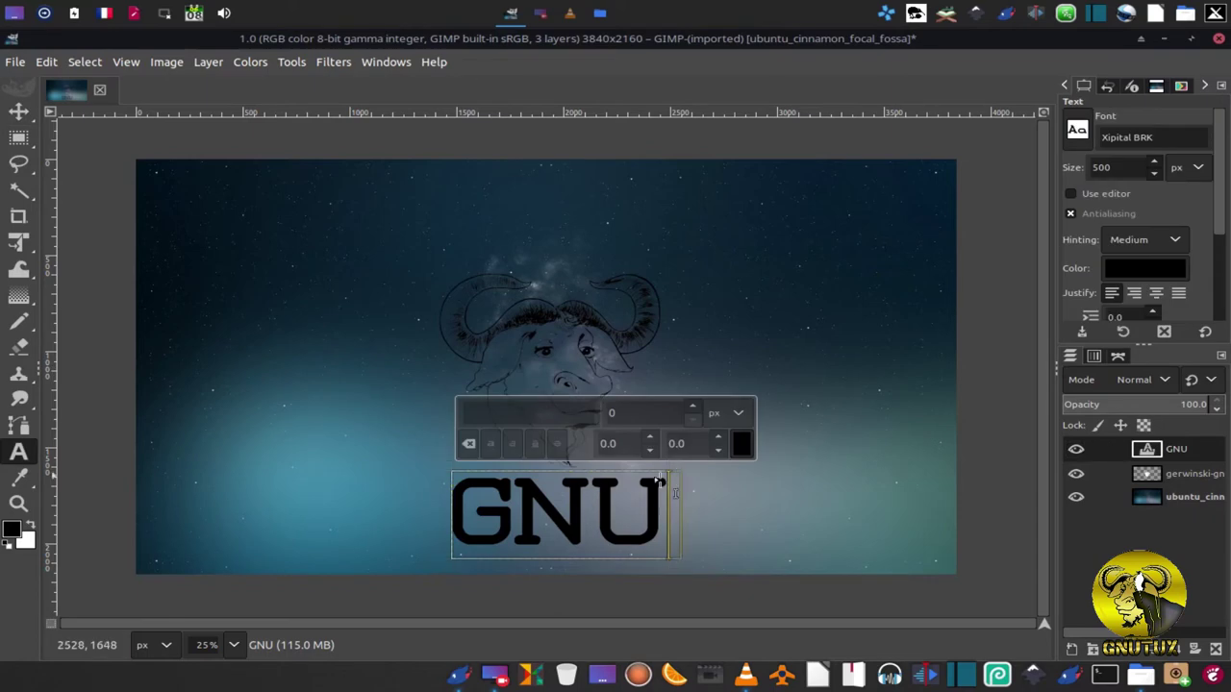
click(1081, 133)
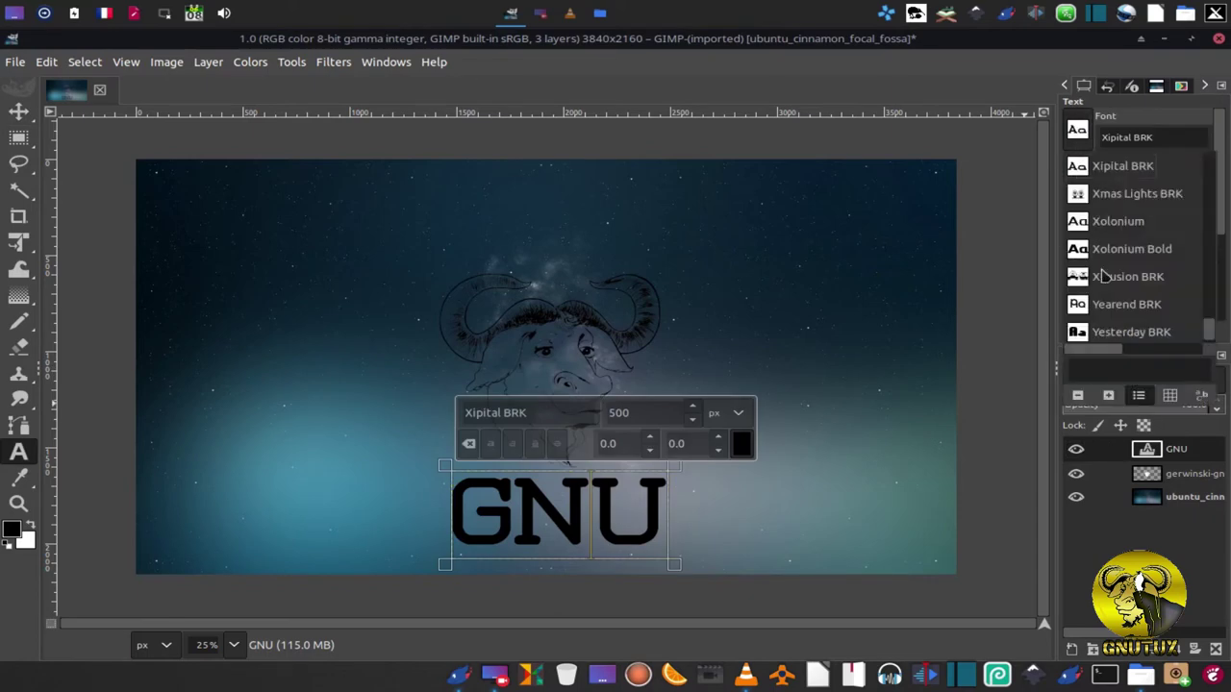
scroll(1104, 276, up, 2)
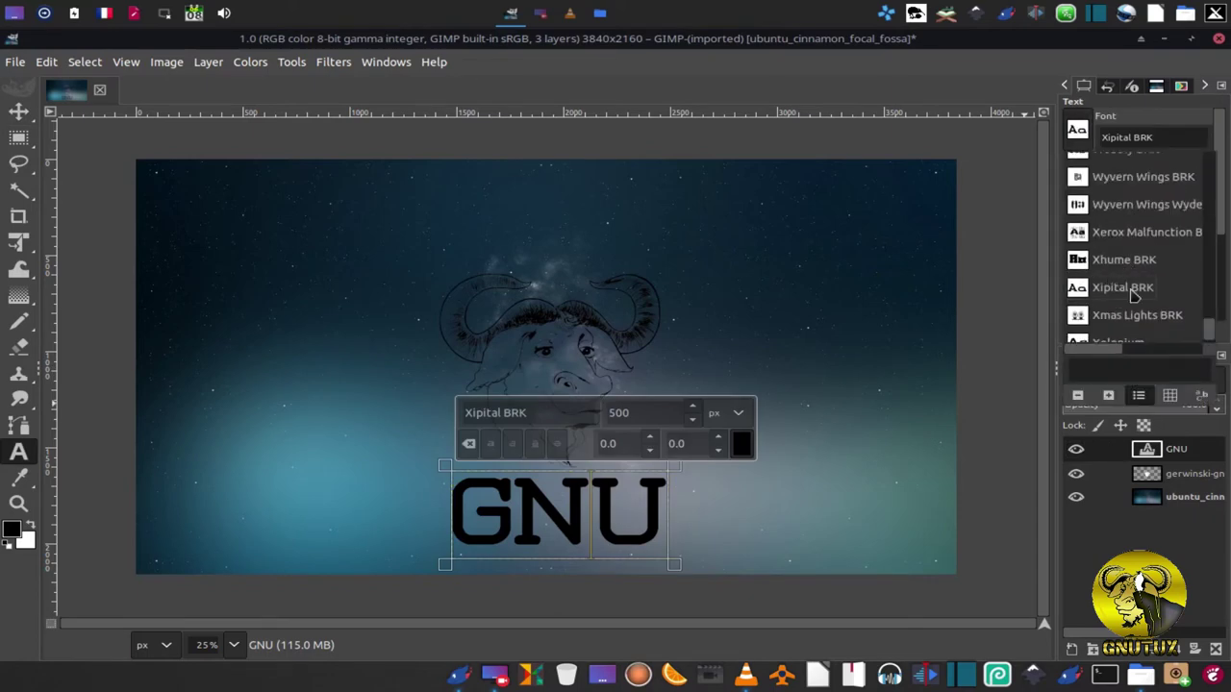
scroll(1139, 279, up, 1)
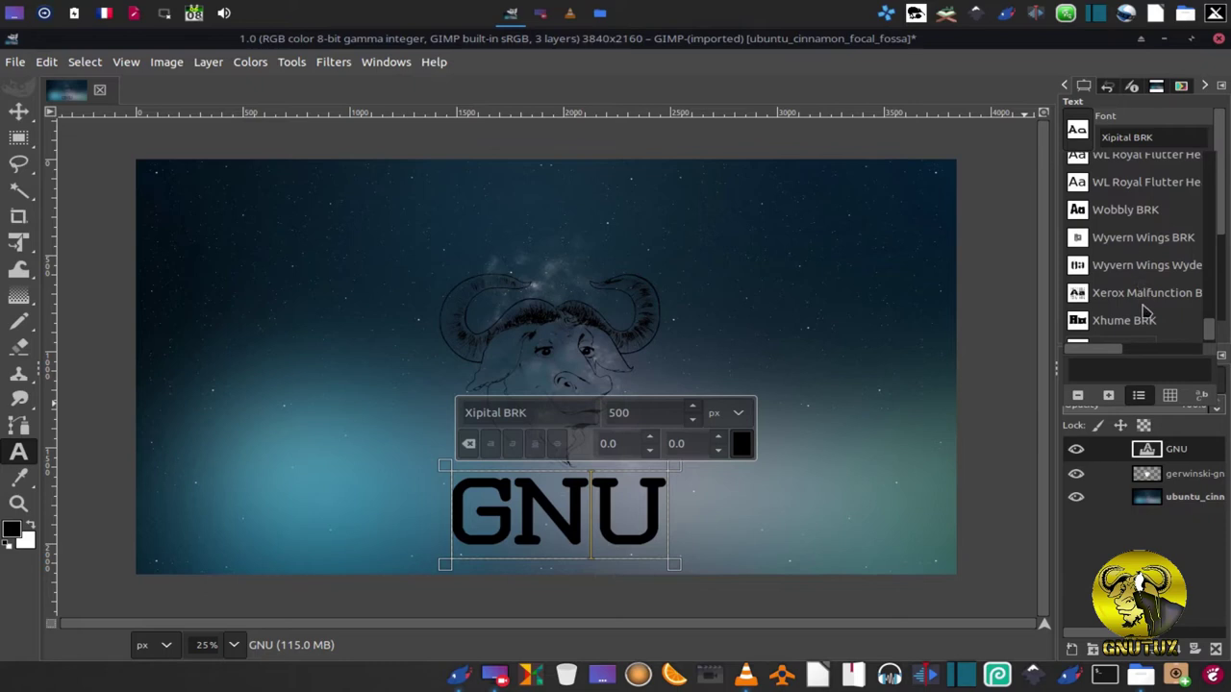
click(1145, 294)
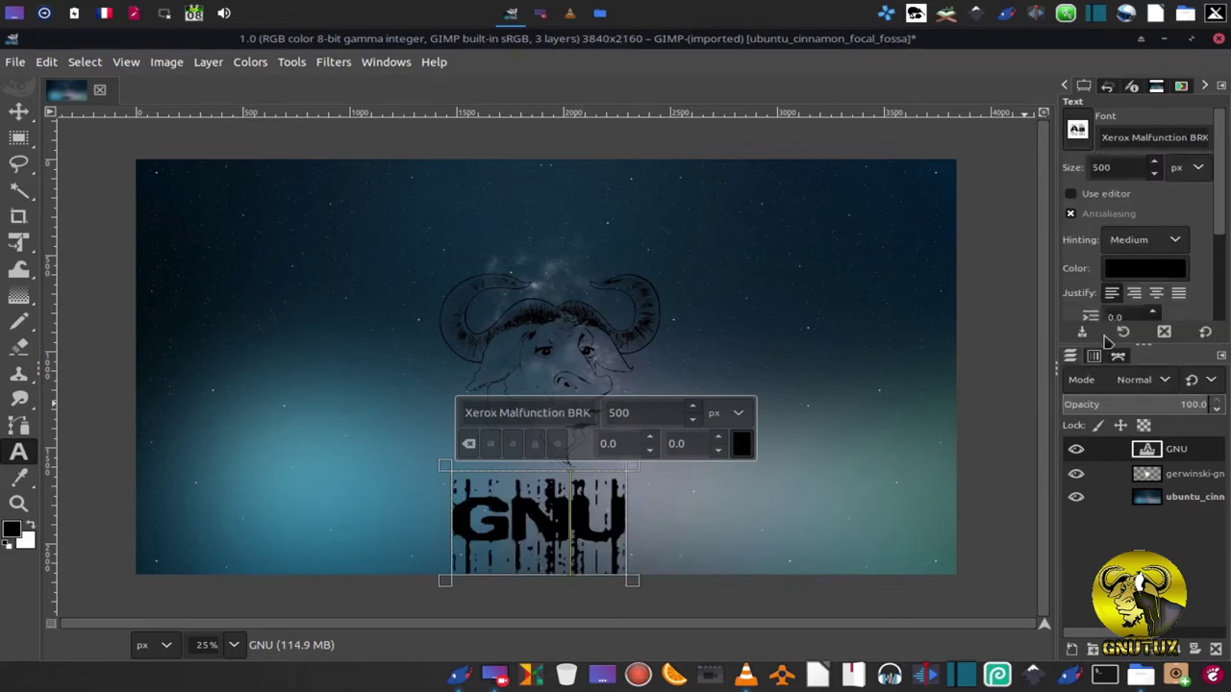
scroll(1081, 137, down, 1)
scroll(1081, 137, down, 1)
scroll(1080, 136, down, 1)
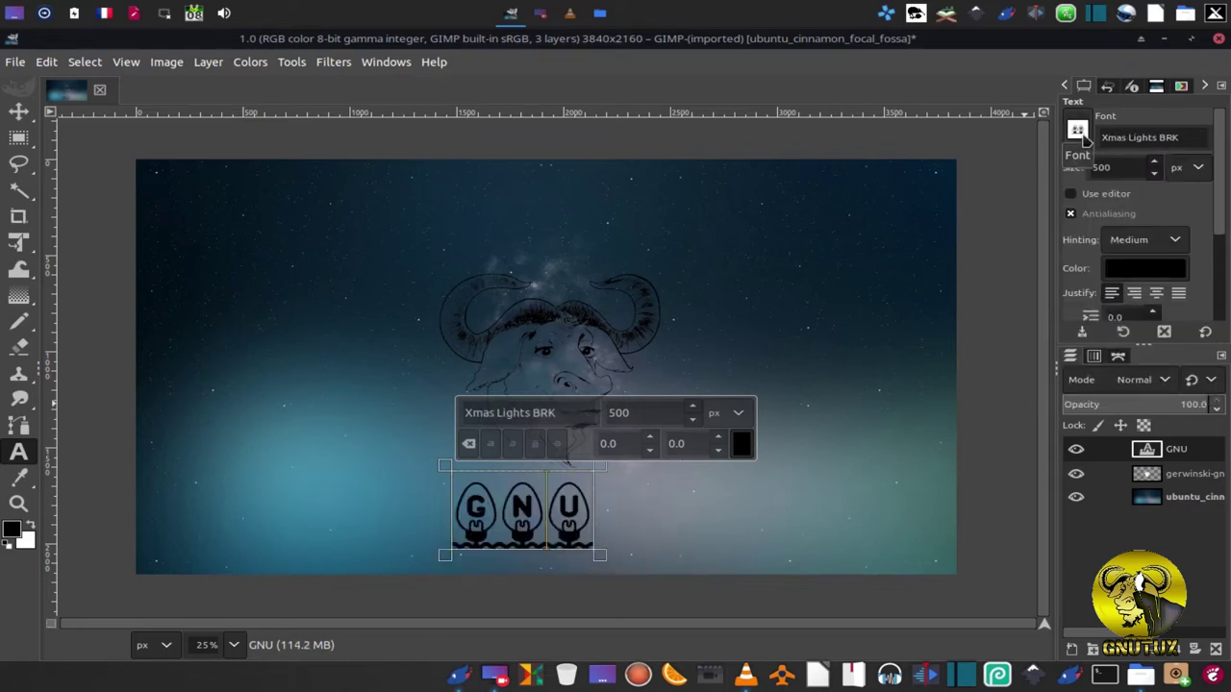
scroll(1085, 139, down, 1)
scroll(1085, 138, down, 1)
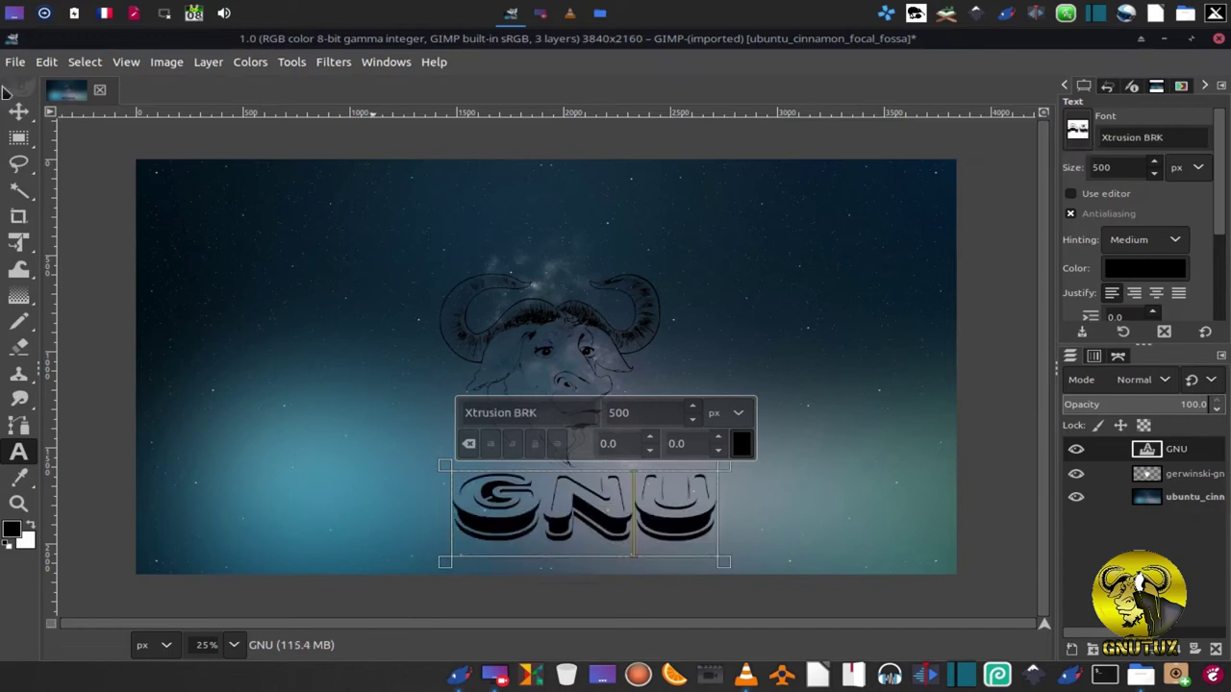
click(18, 112)
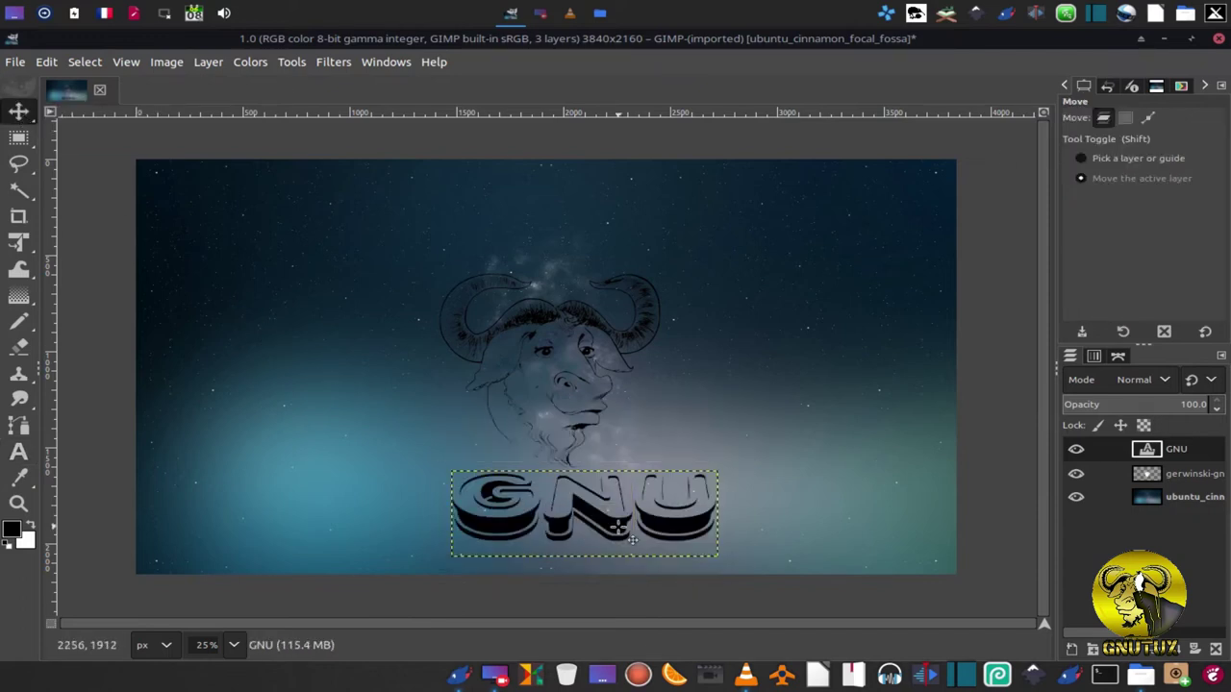
Step: Nudge the GNU text slightly left and set its layer mode to Soft light
drag(617, 527, 604, 521)
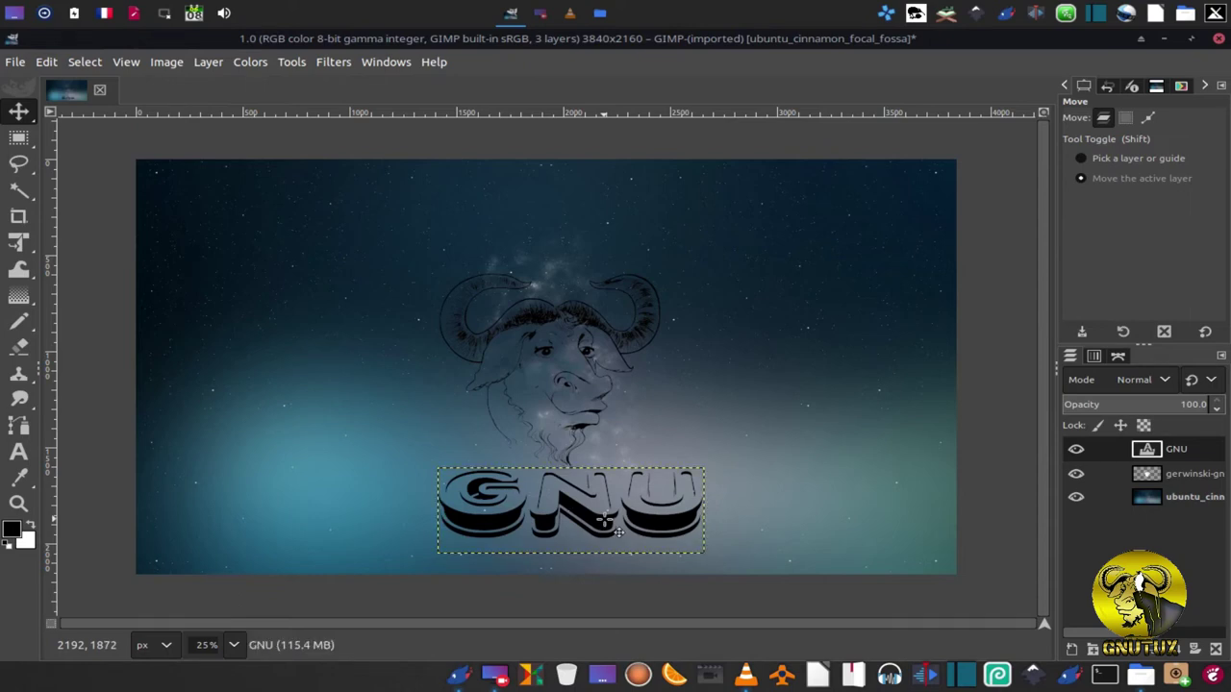
scroll(1162, 384, down, 2)
scroll(1162, 385, down, 2)
scroll(1162, 385, down, 2)
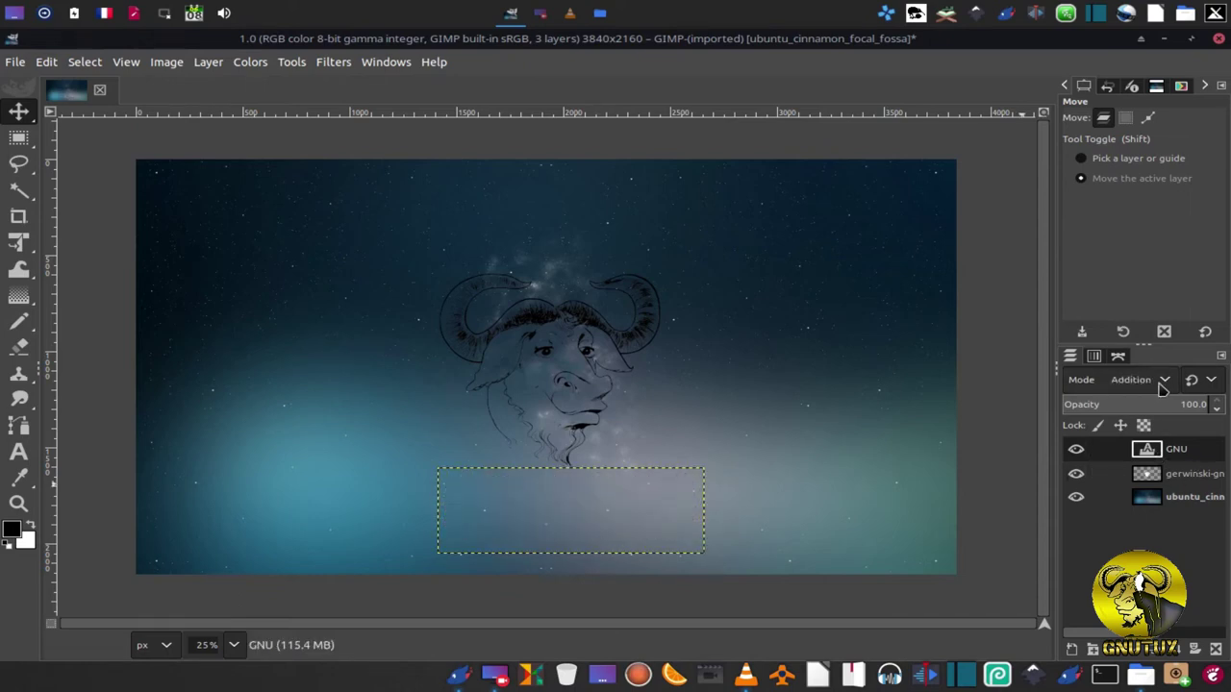
scroll(1161, 384, down, 3)
scroll(1162, 384, down, 1)
scroll(1162, 384, down, 1)
scroll(1162, 384, up, 1)
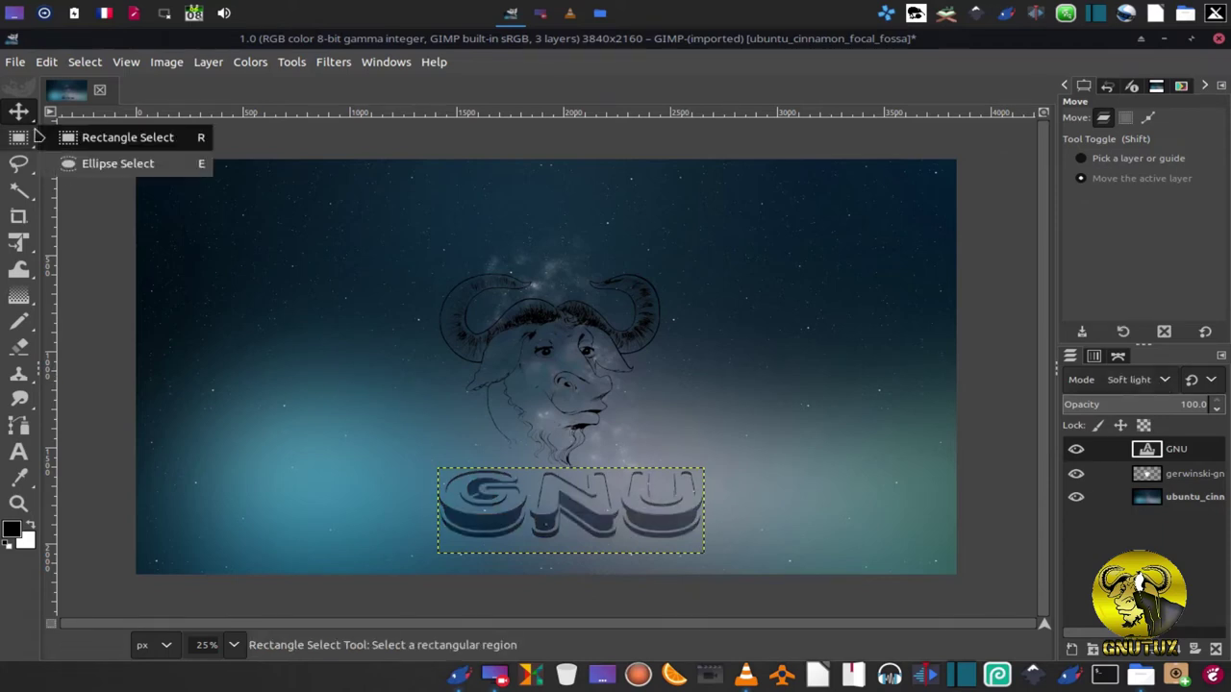
click(1157, 498)
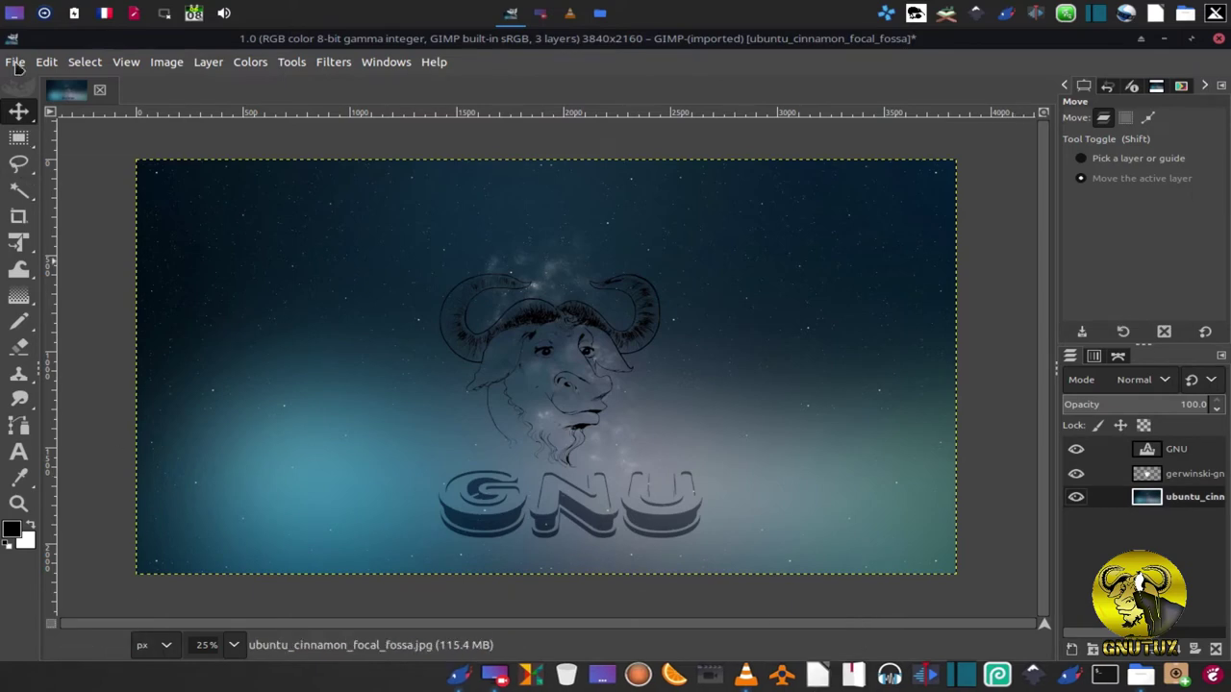
Step: Export the composite as GNU.jpg on the Desktop with JPEG quality 90
click(15, 61)
click(88, 402)
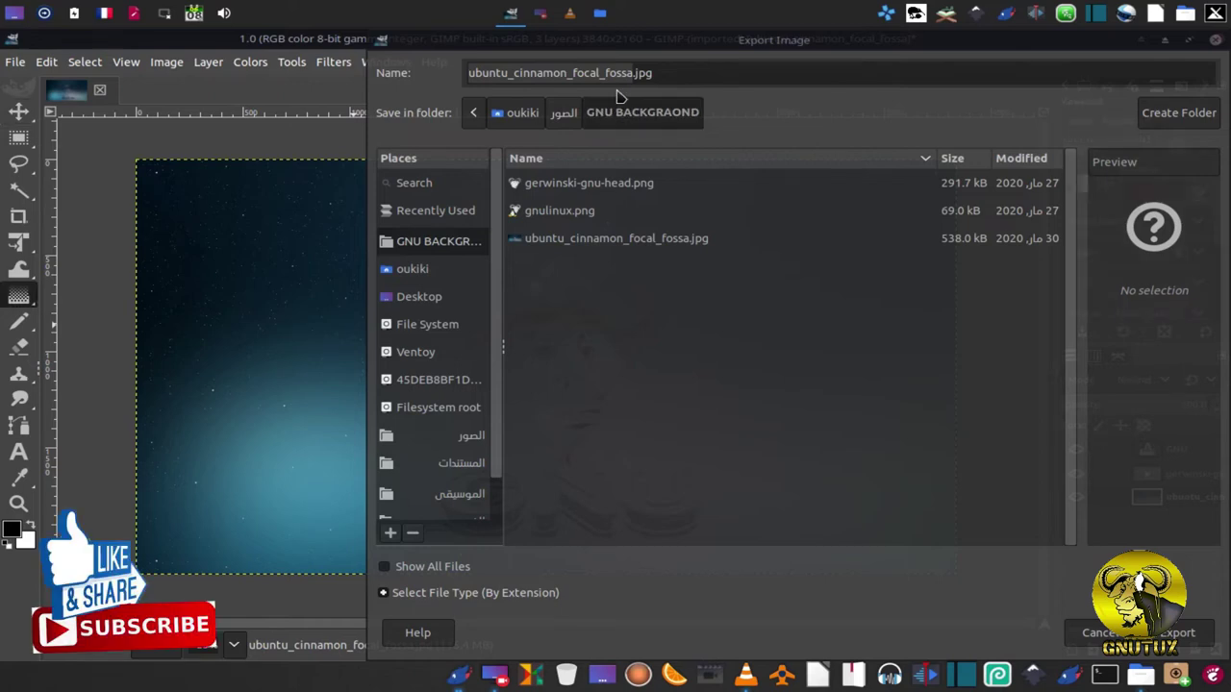
text(c)
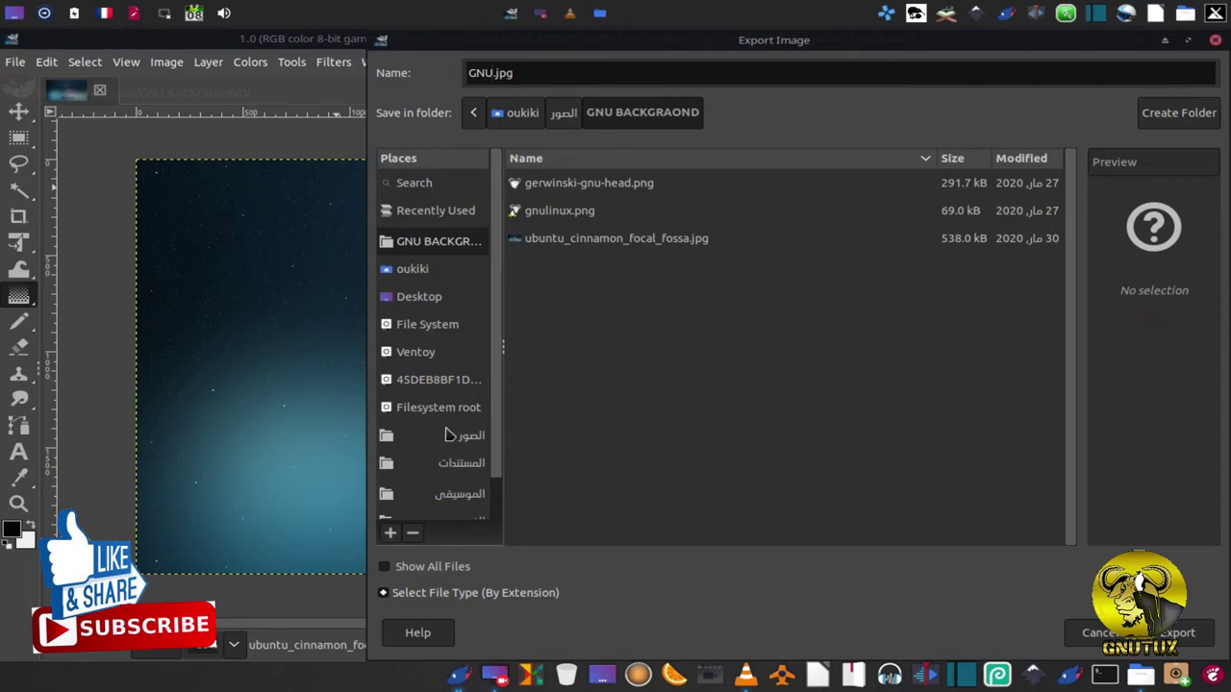
click(423, 297)
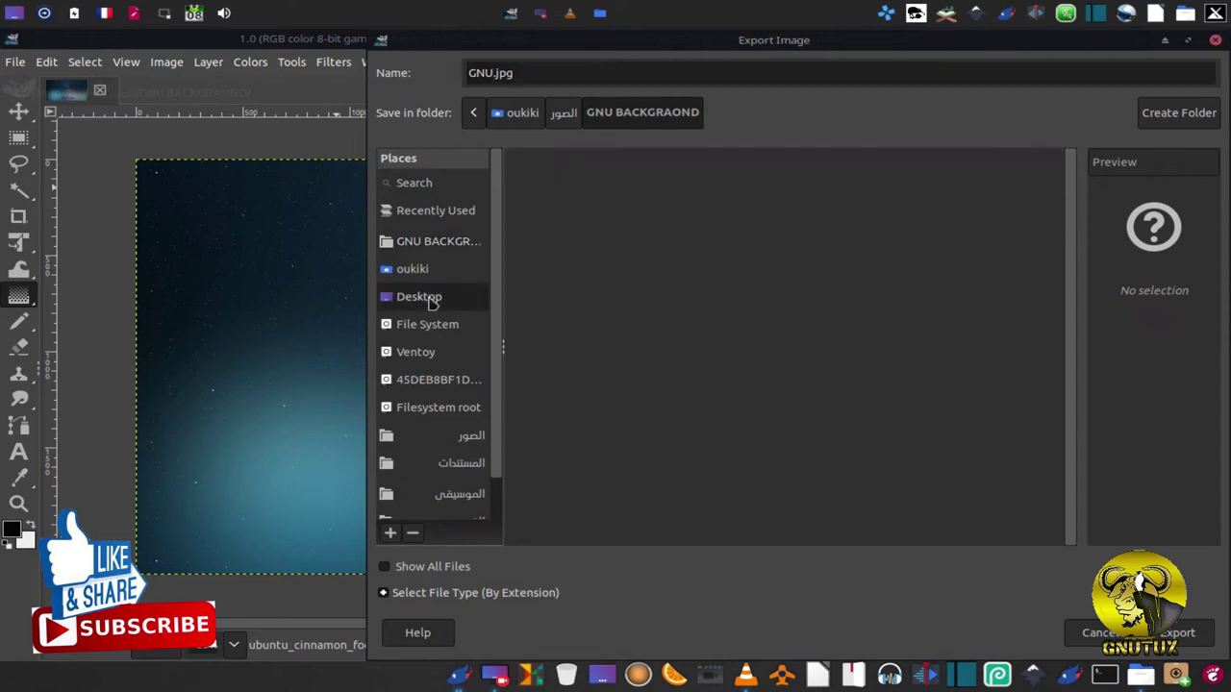
click(1192, 634)
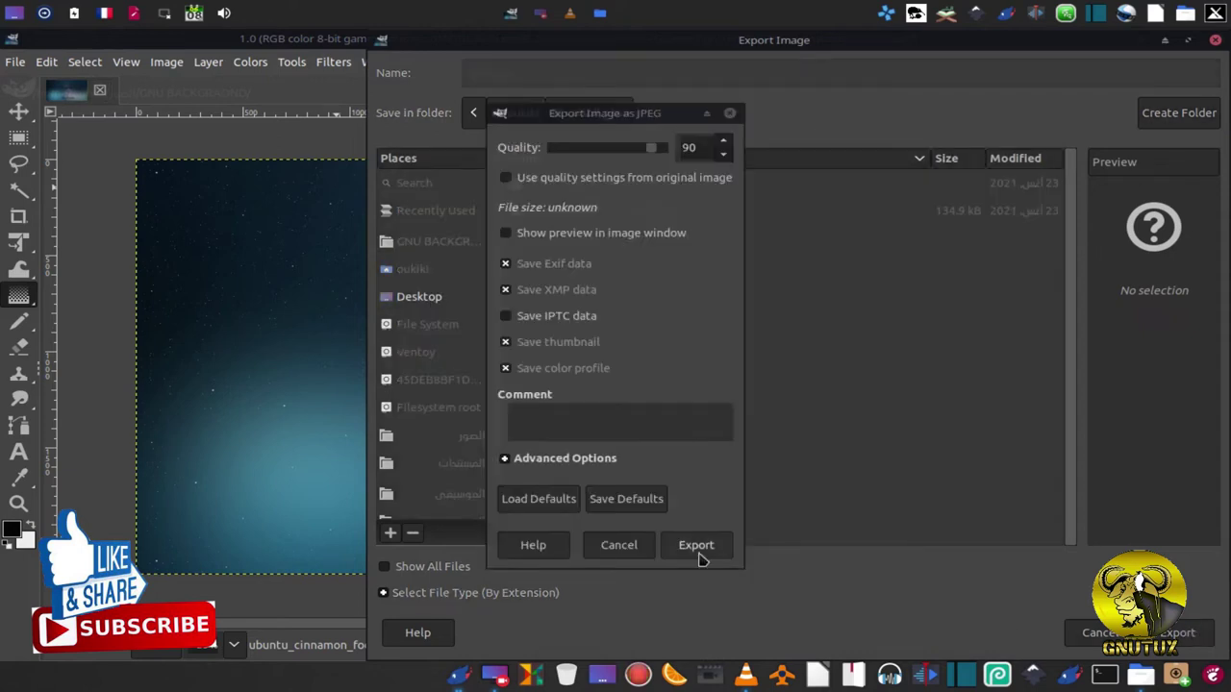
click(698, 545)
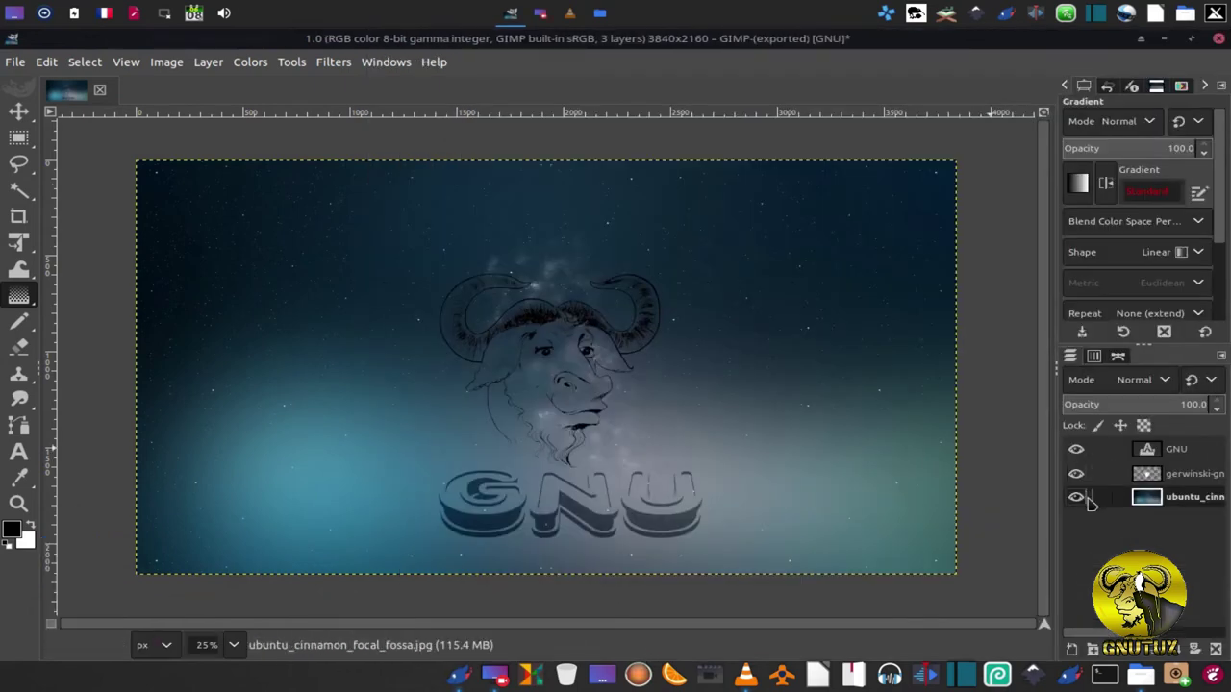
Step: Hide the GNU head layer and drop gnulinux.png onto the canvas as a new layer
click(1076, 474)
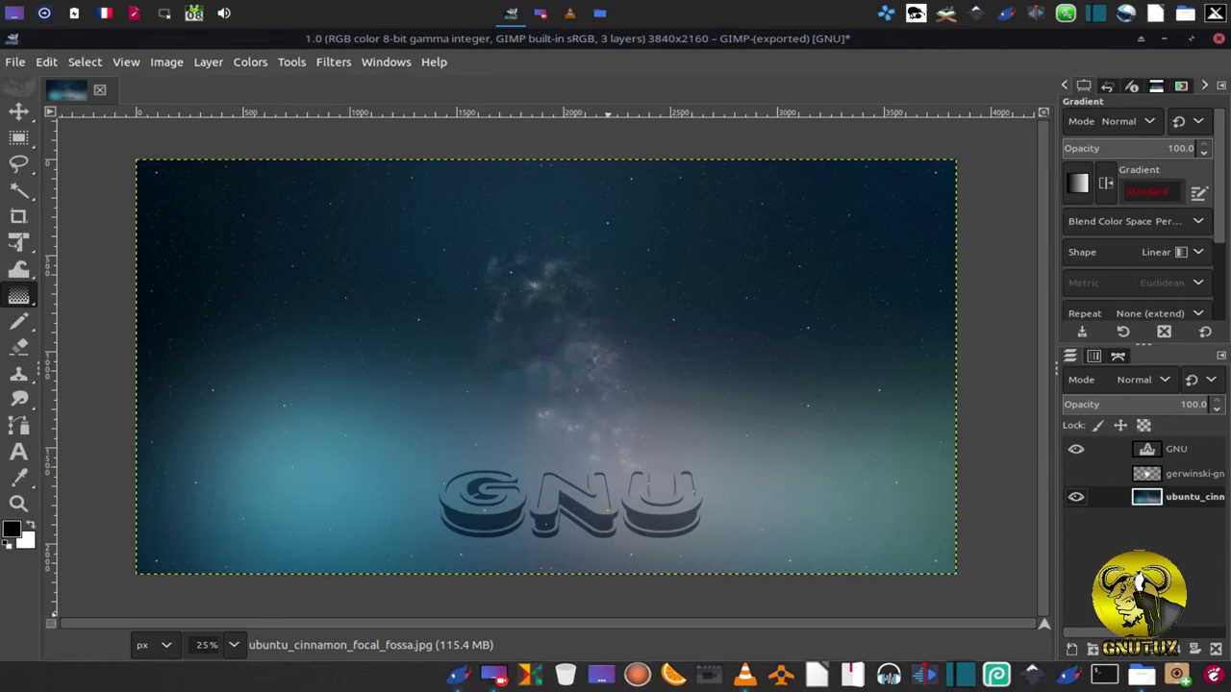
click(1140, 676)
drag(899, 144, 462, 676)
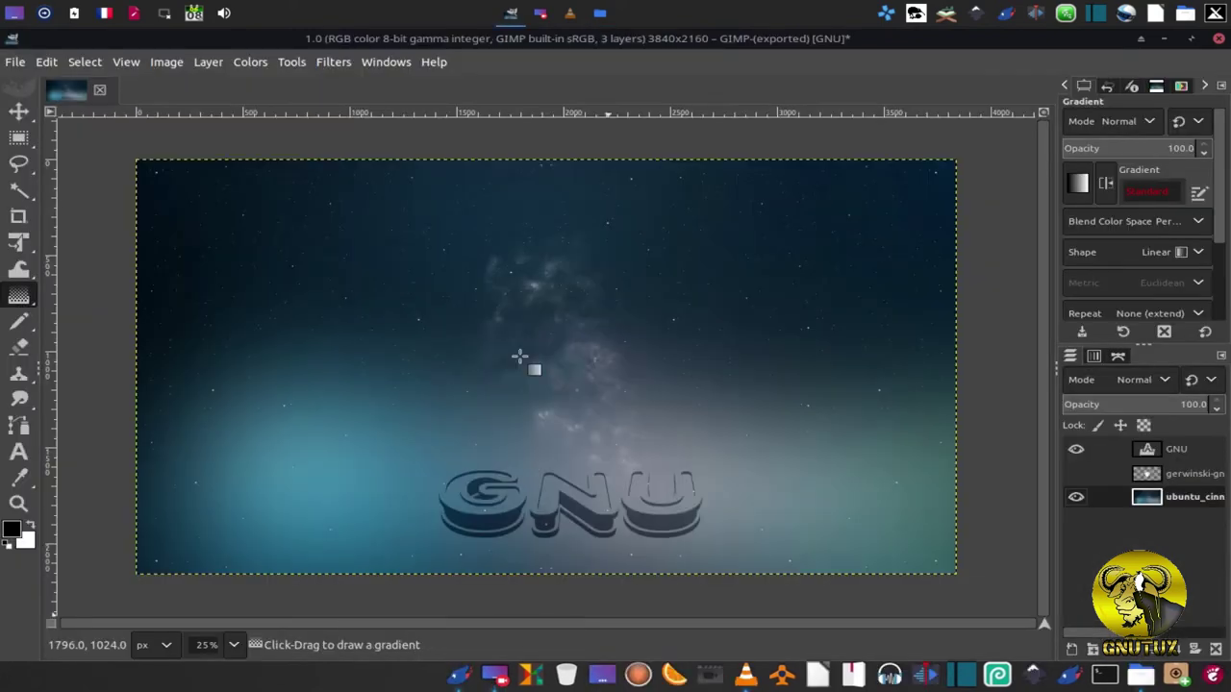
drag(461, 676, 519, 356)
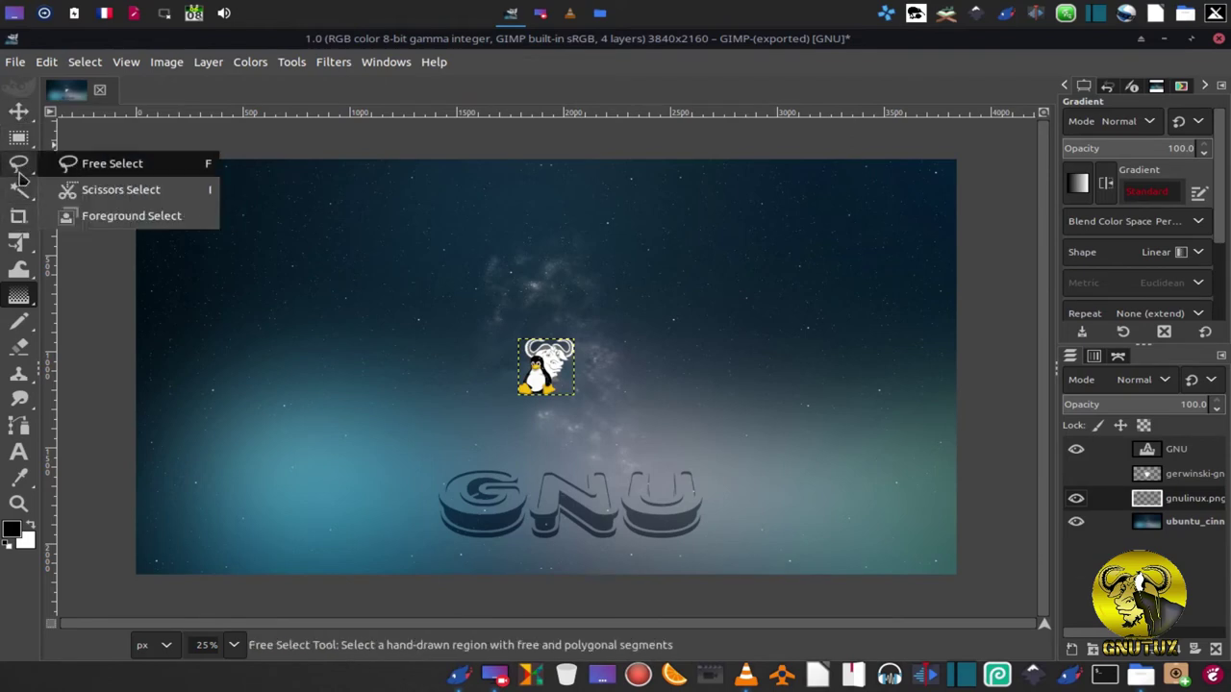
Step: Scale the gnulinux layer up to about 861x983
click(96, 291)
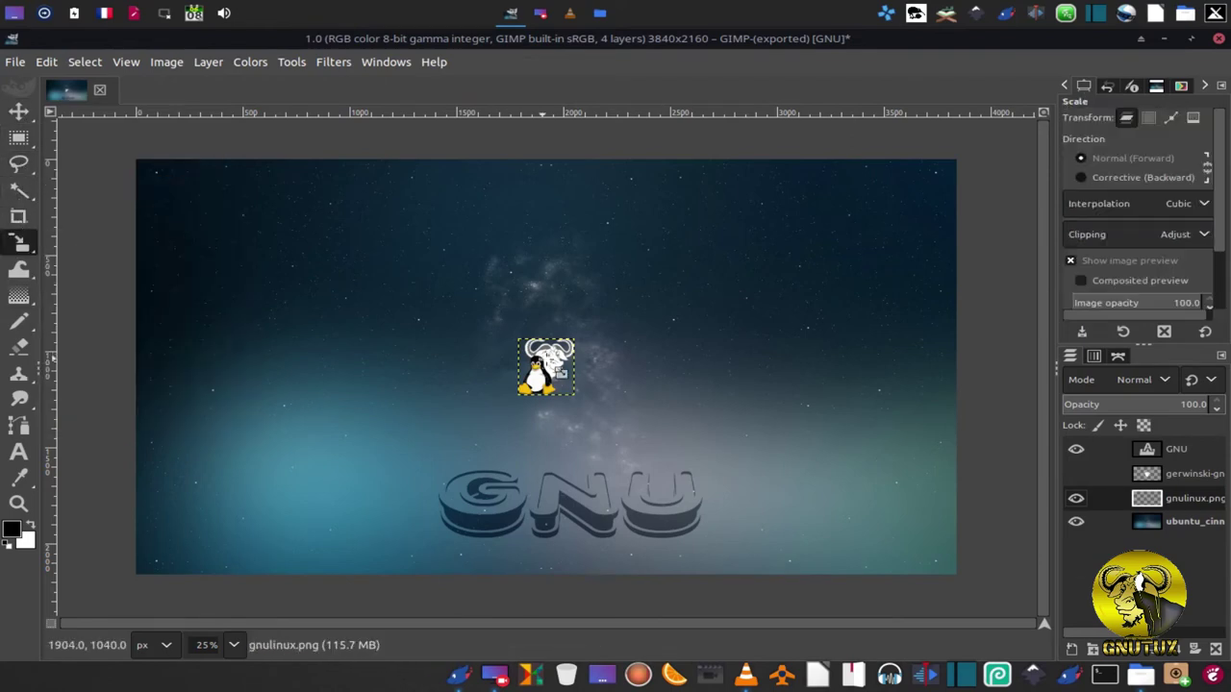
mouse_move(571, 366)
mouse_down()
mouse_move(756, 206)
mouse_move(721, 250)
mouse_up()
click(985, 260)
Step: Set the gnulinux layer's blend mode to Soft light
scroll(1138, 381, down, 1)
scroll(1138, 381, down, 2)
scroll(1137, 381, down, 3)
scroll(1138, 381, down, 3)
scroll(1137, 381, down, 2)
scroll(1137, 380, down, 3)
scroll(1137, 380, down, 1)
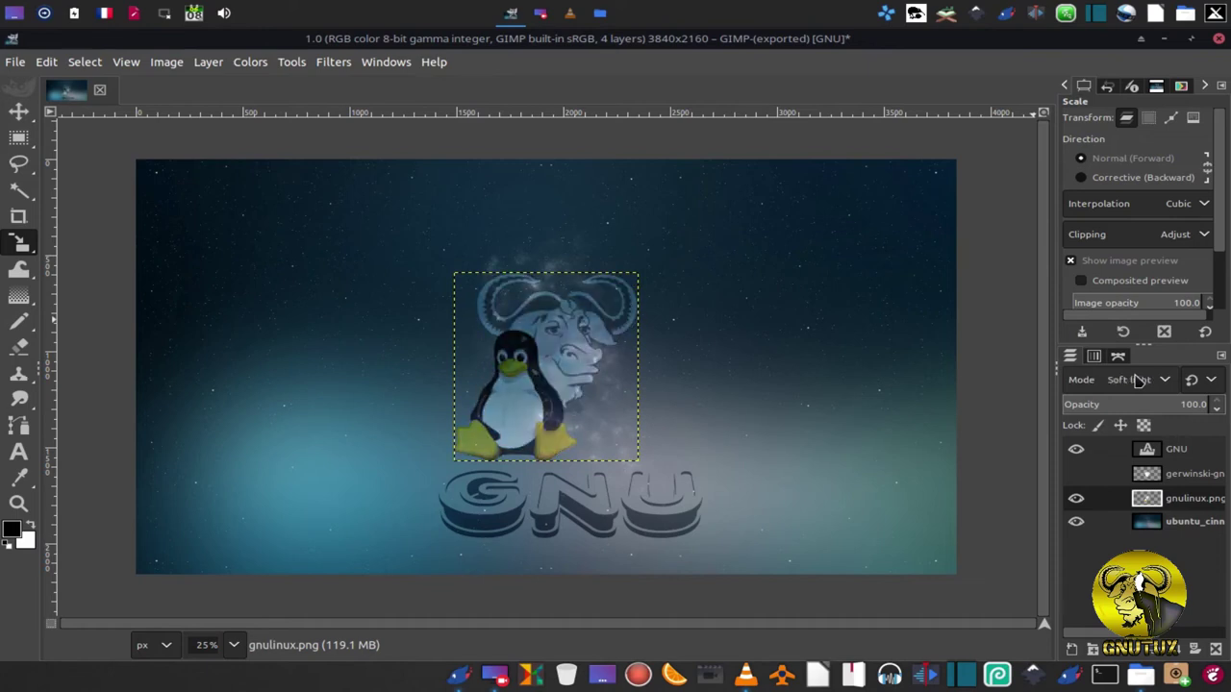
scroll(1138, 381, down, 1)
scroll(1138, 381, down, 2)
scroll(1138, 380, down, 2)
scroll(1138, 381, down, 1)
scroll(1137, 381, down, 1)
scroll(1138, 380, down, 1)
scroll(1138, 381, down, 1)
scroll(1138, 381, down, 3)
scroll(1138, 381, down, 2)
scroll(1137, 381, down, 2)
scroll(1138, 381, down, 2)
scroll(1137, 381, down, 2)
scroll(1138, 381, down, 1)
scroll(1138, 381, down, 2)
scroll(1137, 381, down, 2)
scroll(1137, 381, down, 1)
scroll(1138, 381, down, 1)
scroll(1138, 381, down, 1)
scroll(1137, 381, down, 1)
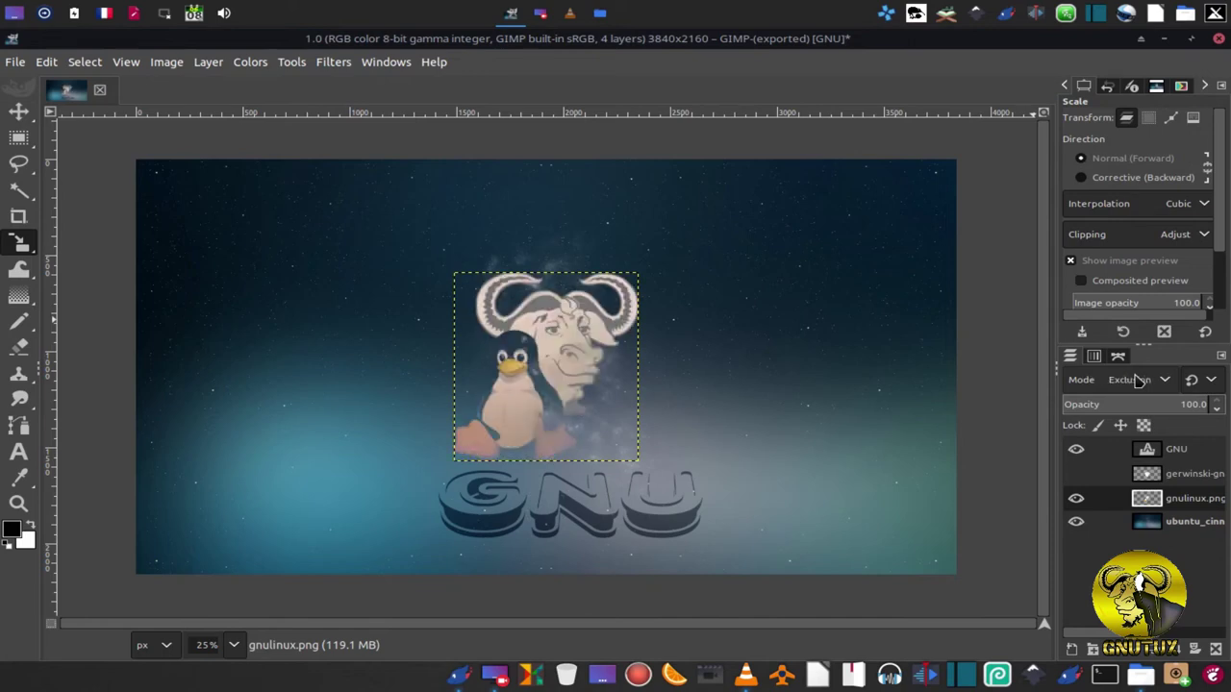
scroll(1138, 381, down, 1)
scroll(1138, 381, down, 1)
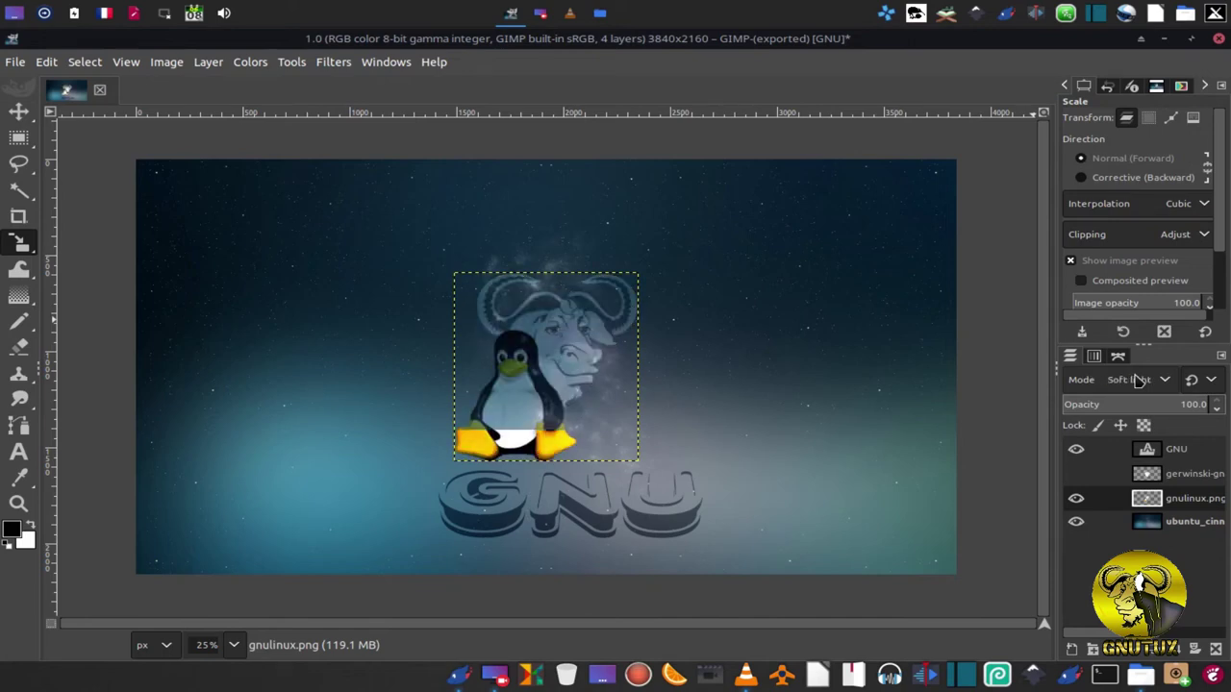
scroll(1138, 381, down, 1)
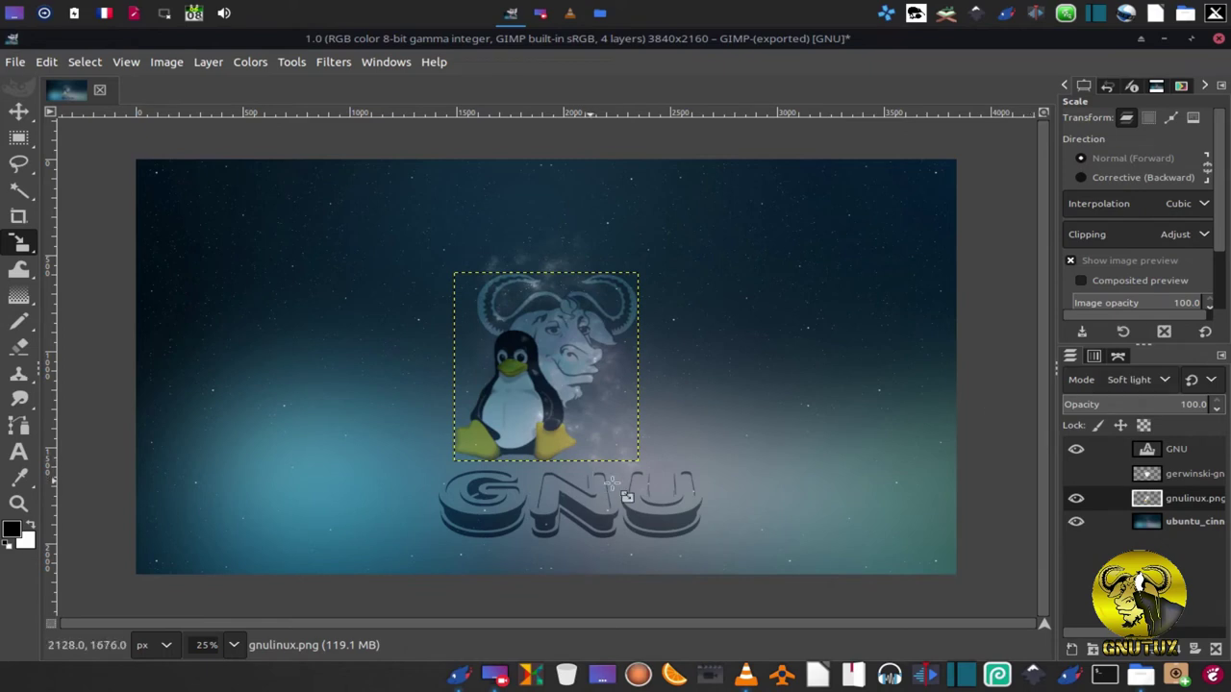
Step: Break the text onto two lines, widen its box and centre-justify it
double_click(1147, 450)
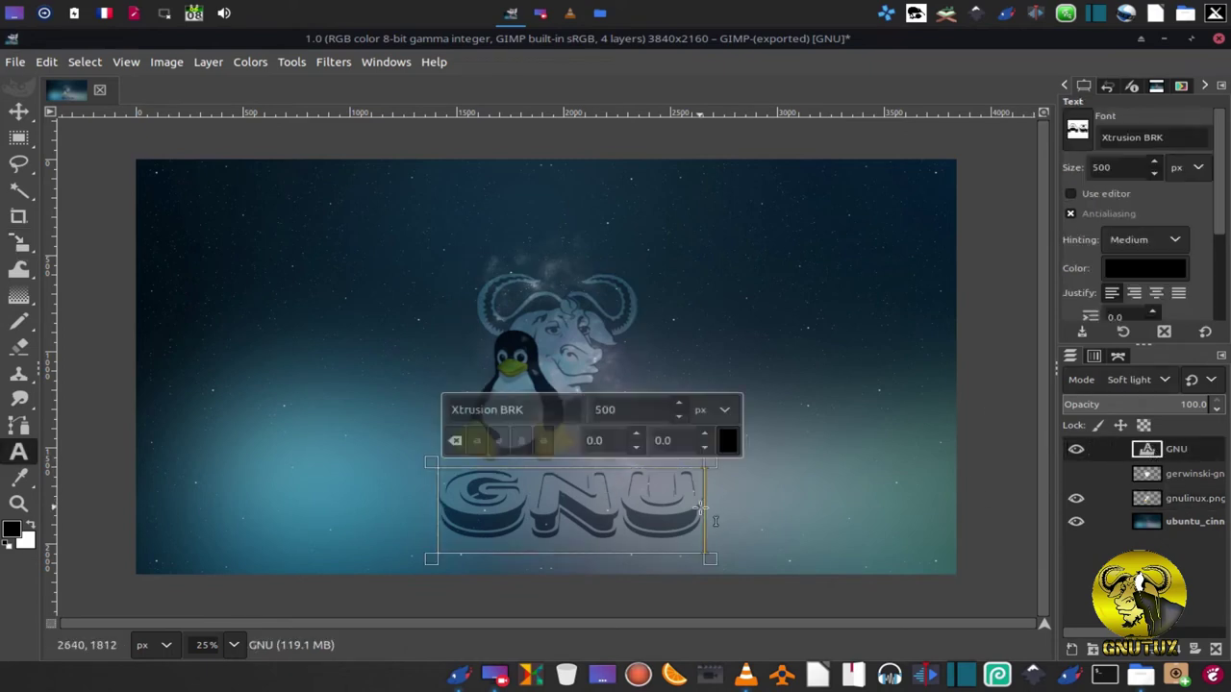
key(Return)
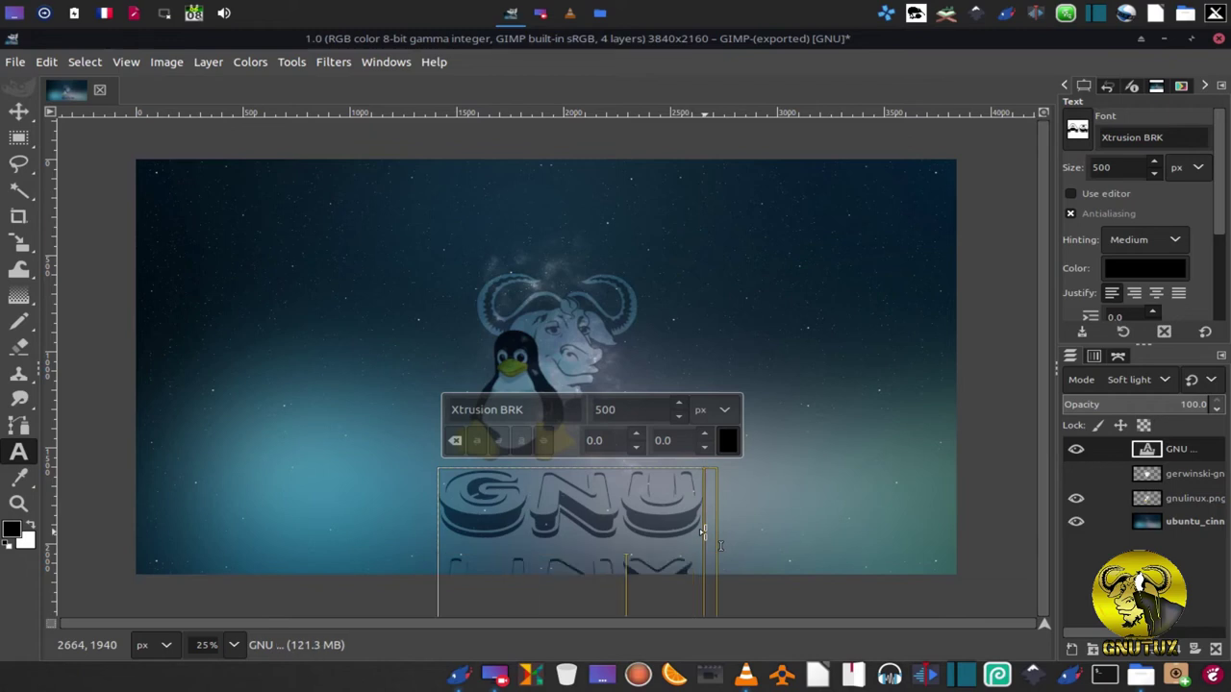
drag(705, 533, 804, 533)
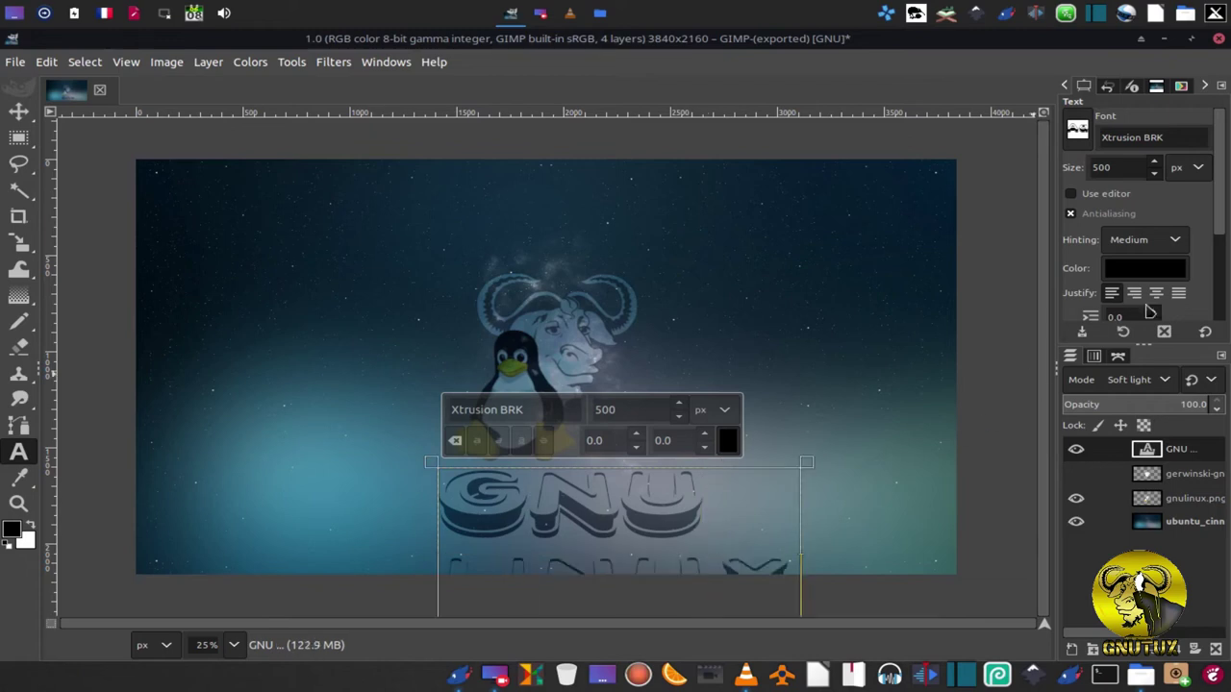
click(1156, 293)
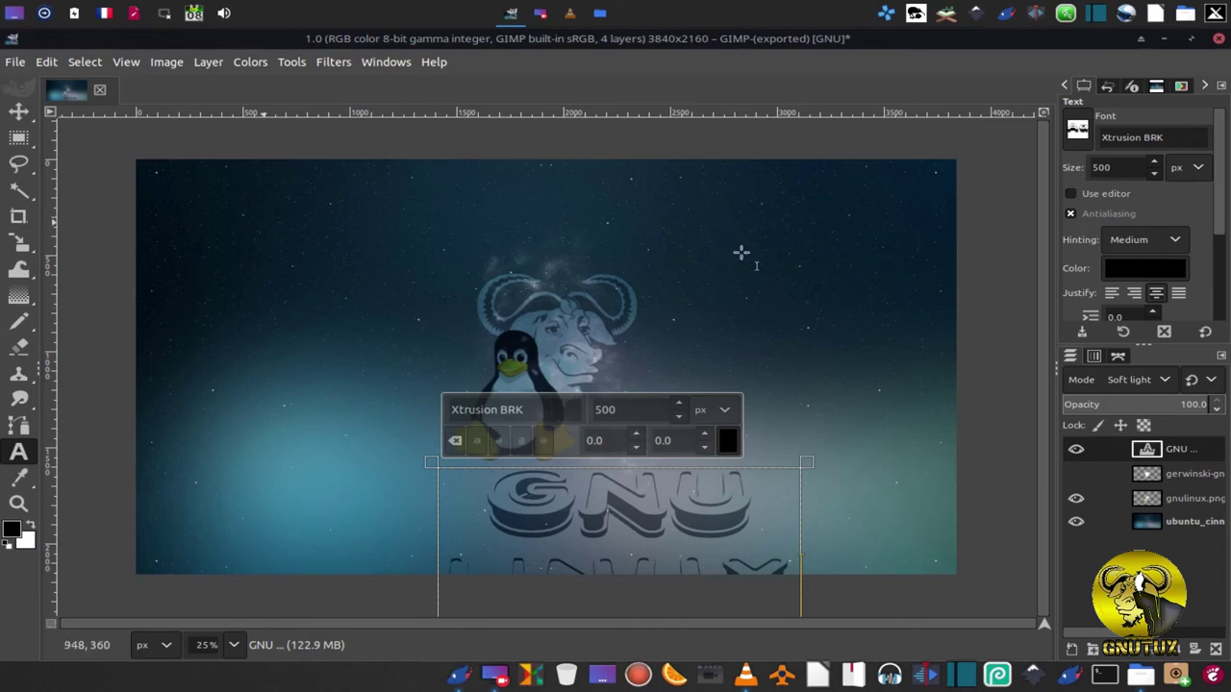
Step: Reduce the text size from 500 to 330 px
scroll(1119, 166, down, 10)
scroll(1120, 167, down, 20)
scroll(1121, 168, down, 15)
scroll(1122, 167, down, 12)
scroll(1122, 168, down, 20)
scroll(1123, 168, down, 20)
scroll(1122, 168, down, 11)
scroll(1122, 168, down, 11)
scroll(1122, 167, down, 8)
scroll(1123, 167, down, 5)
scroll(1123, 167, down, 6)
scroll(1122, 167, down, 8)
scroll(1122, 167, down, 4)
scroll(1123, 167, down, 4)
scroll(1122, 167, down, 4)
scroll(1122, 167, down, 3)
scroll(1122, 167, down, 1)
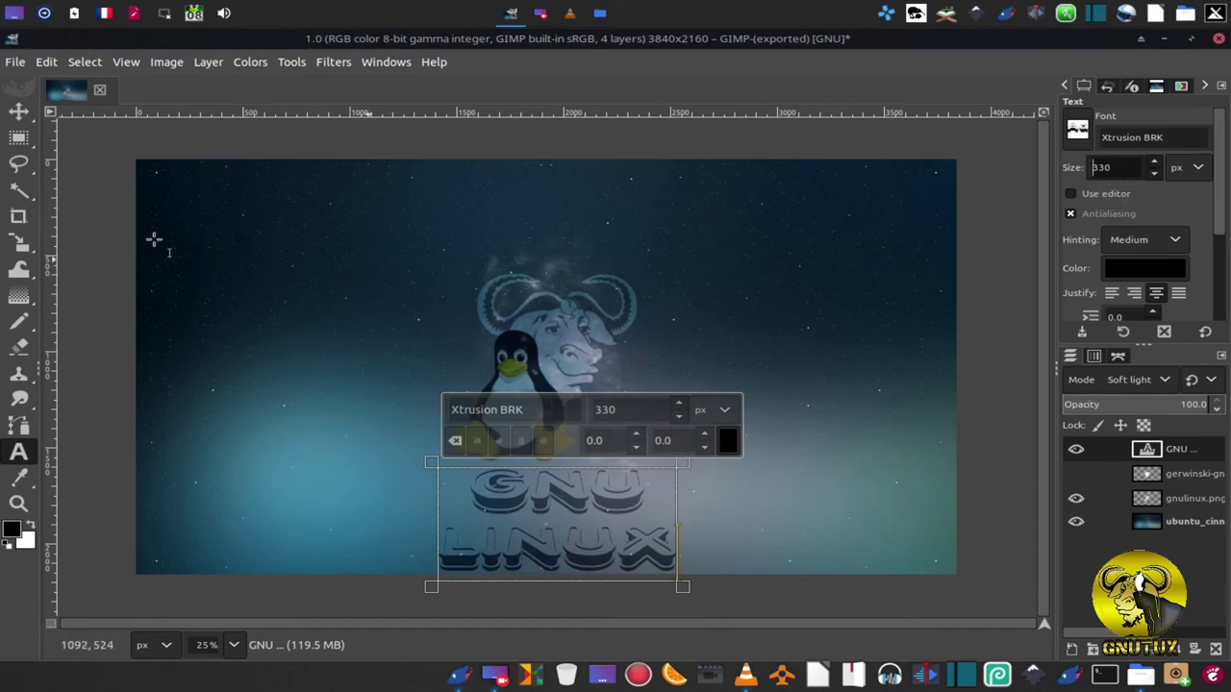
Step: Nudge the text up, cut it to just LINUX, and duplicate it as LINUX #1
key(m)
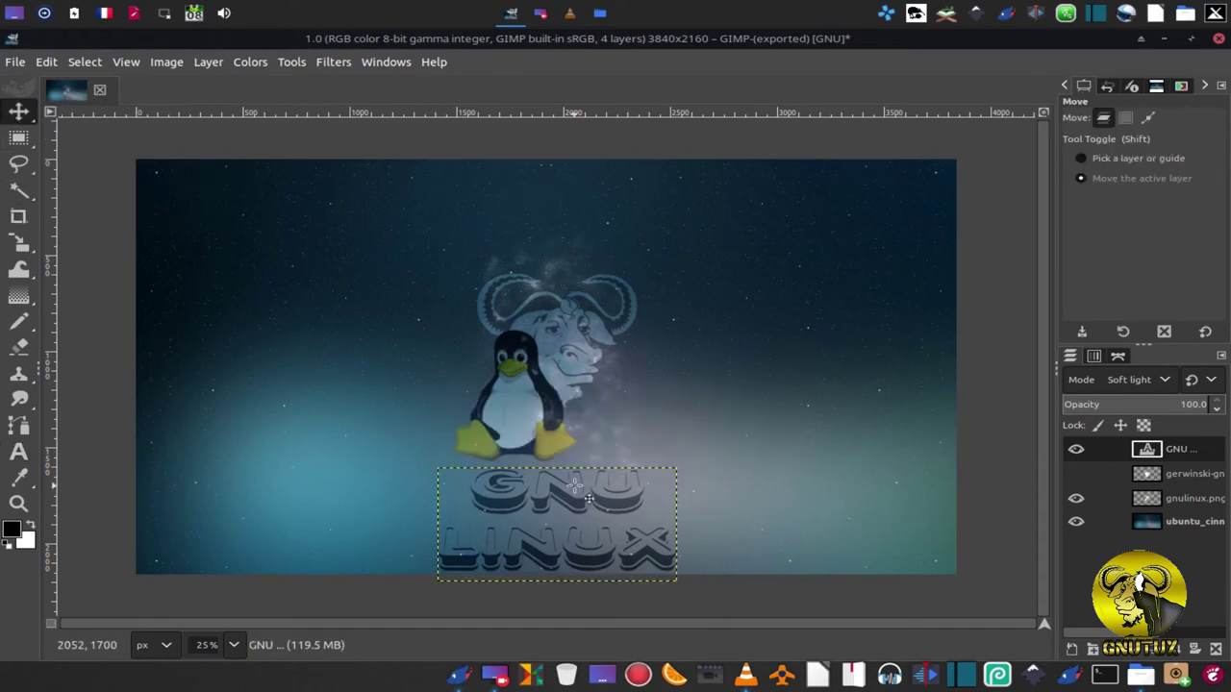
key(shift+Up)
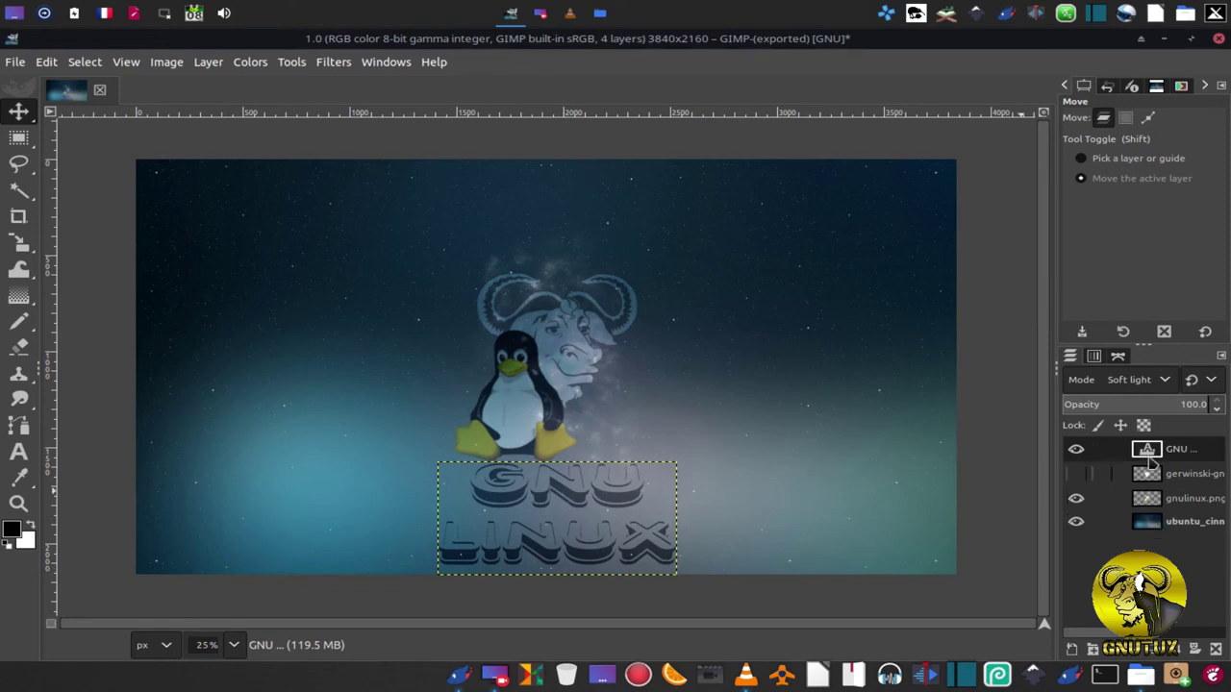
double_click(1151, 449)
right_click(556, 484)
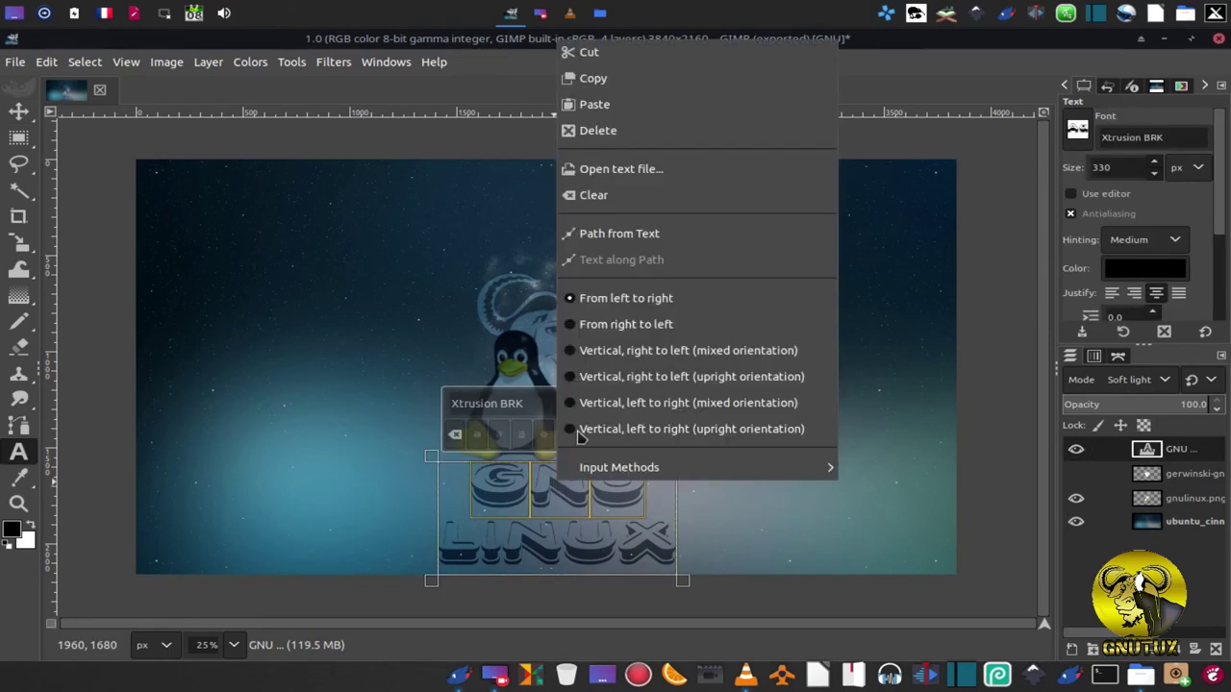
click(595, 104)
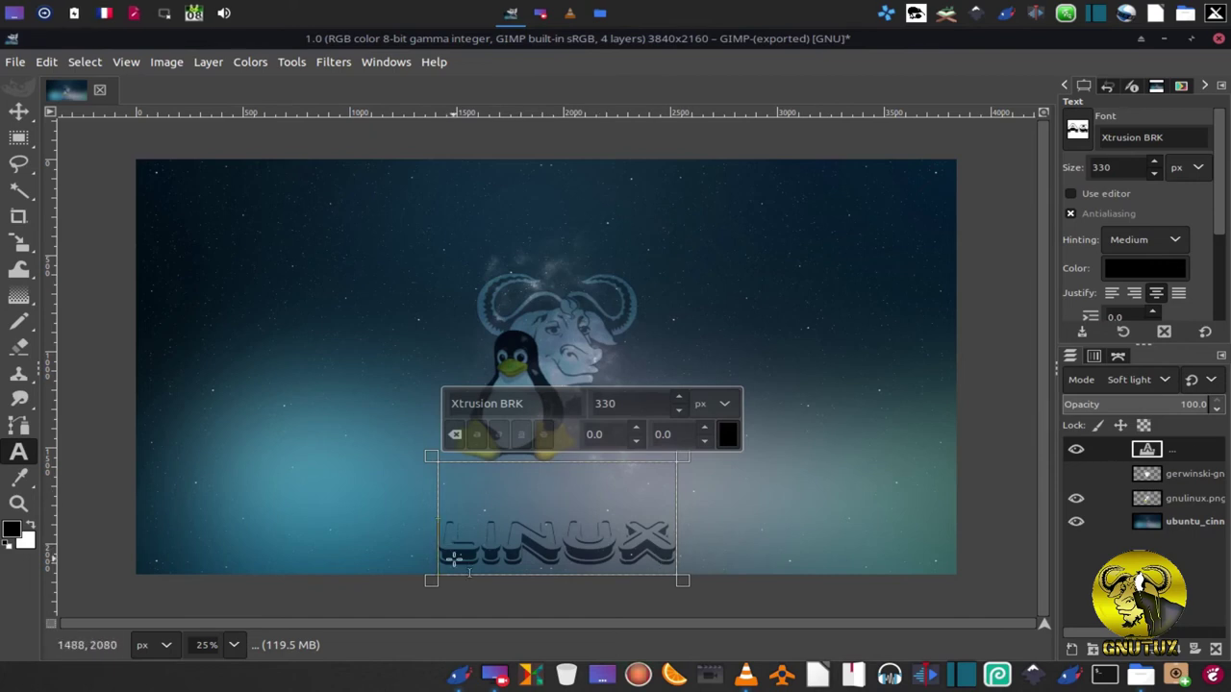
click(18, 110)
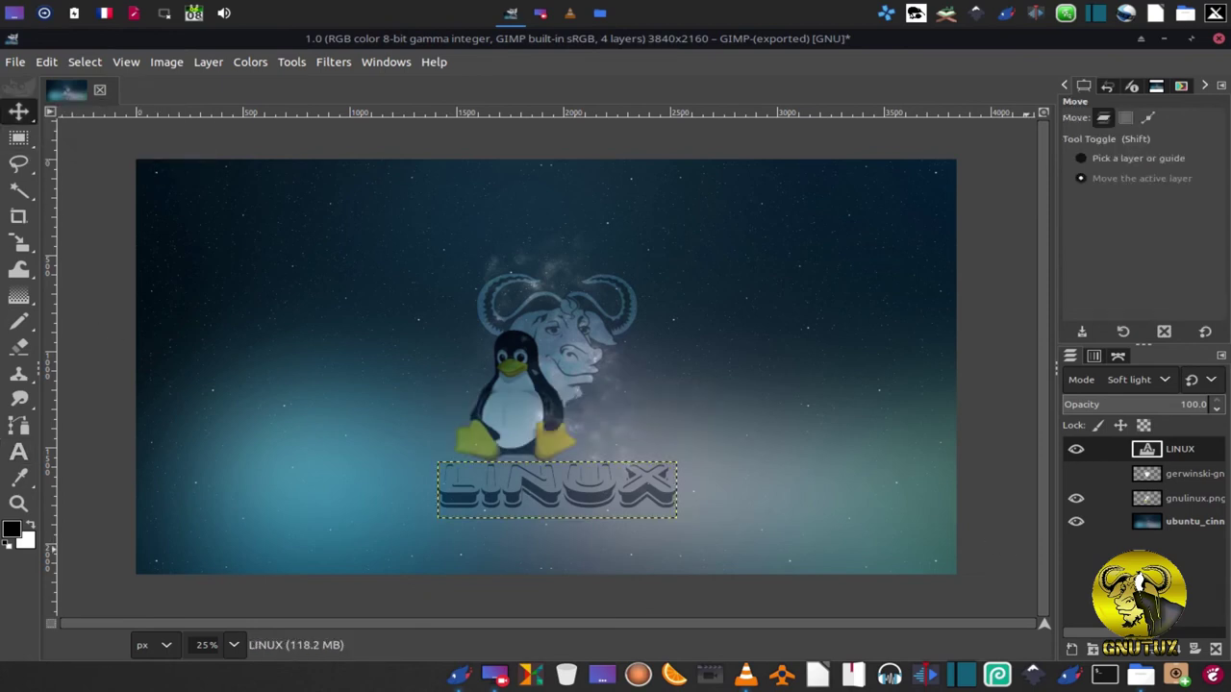
click(1160, 654)
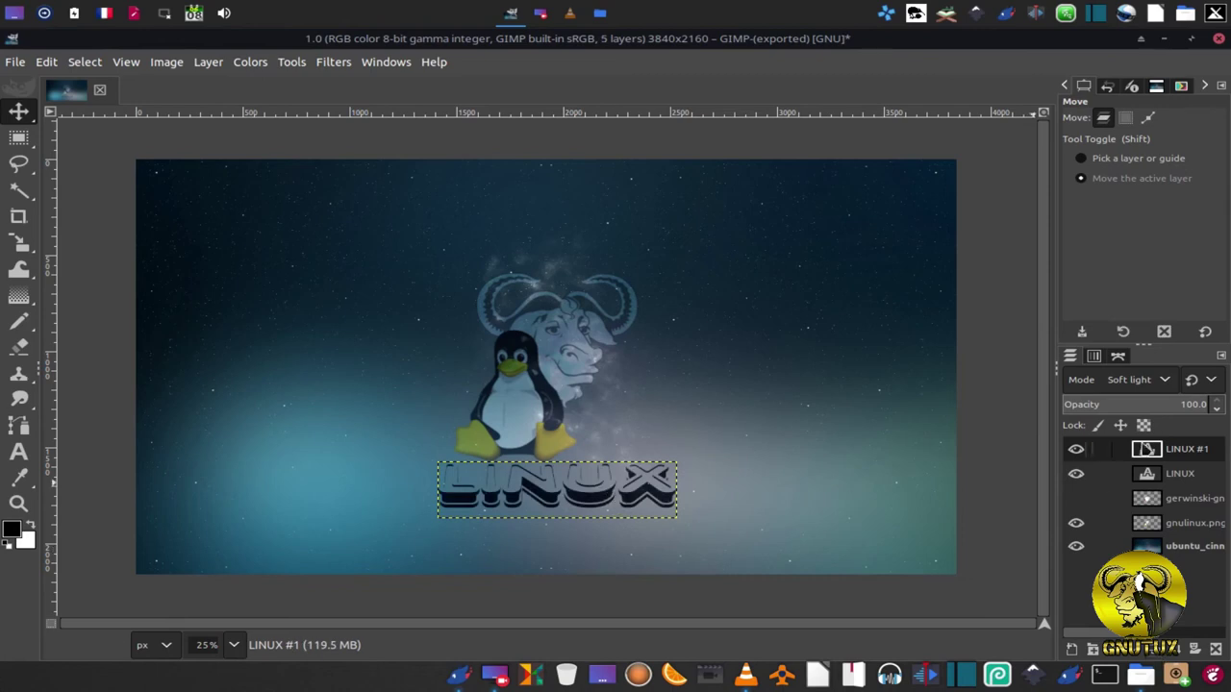
Step: Change the duplicated LINUX text to 'GNU' and drag it above the gnu head
key(t)
click(618, 481)
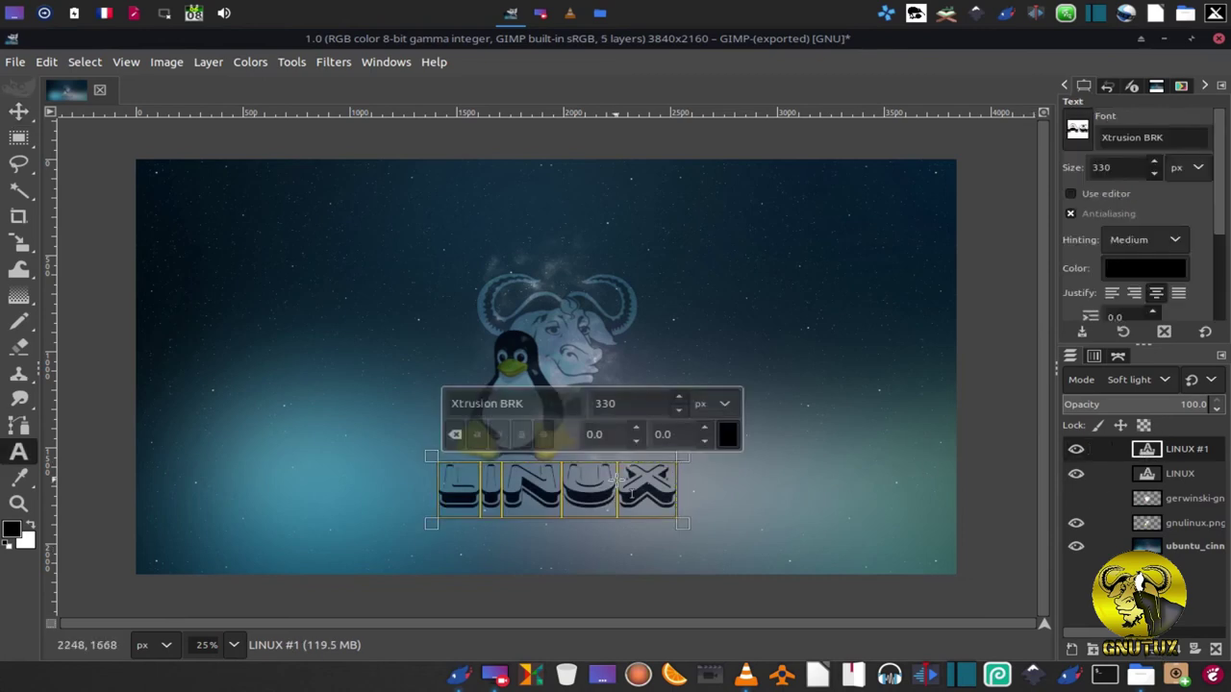
text(GNU)
click(19, 110)
drag(504, 475, 546, 250)
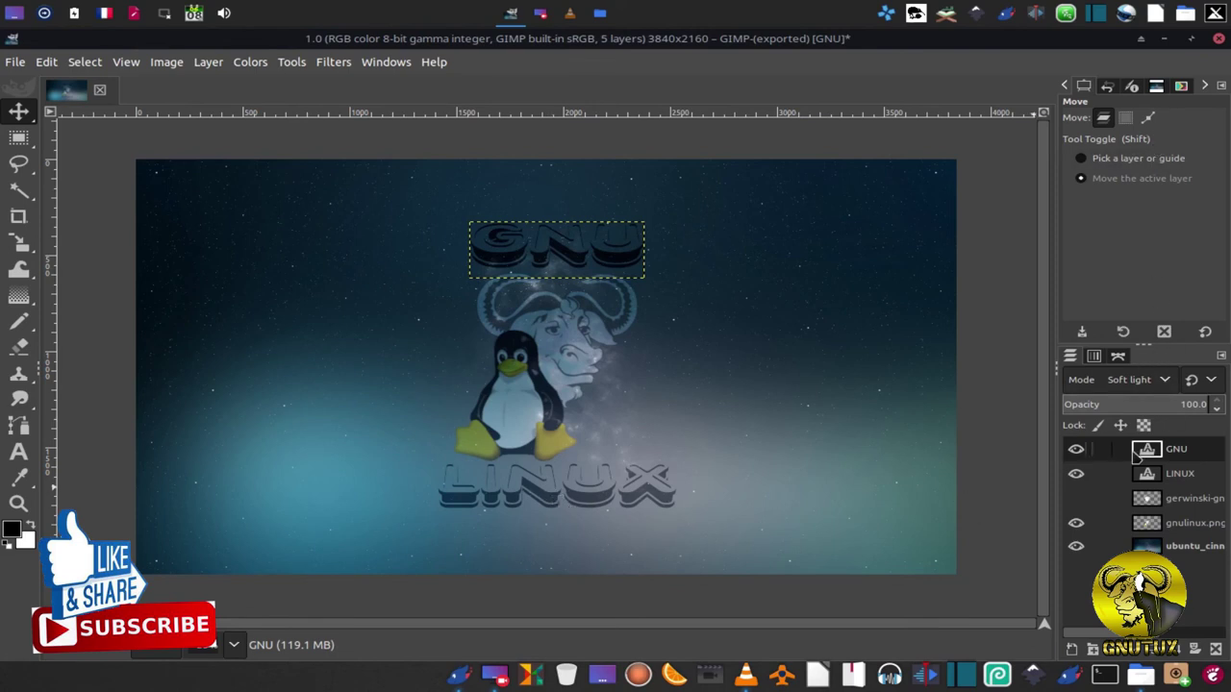
Step: Reopen the GNU text briefly, then make the background image layer active
double_click(1139, 456)
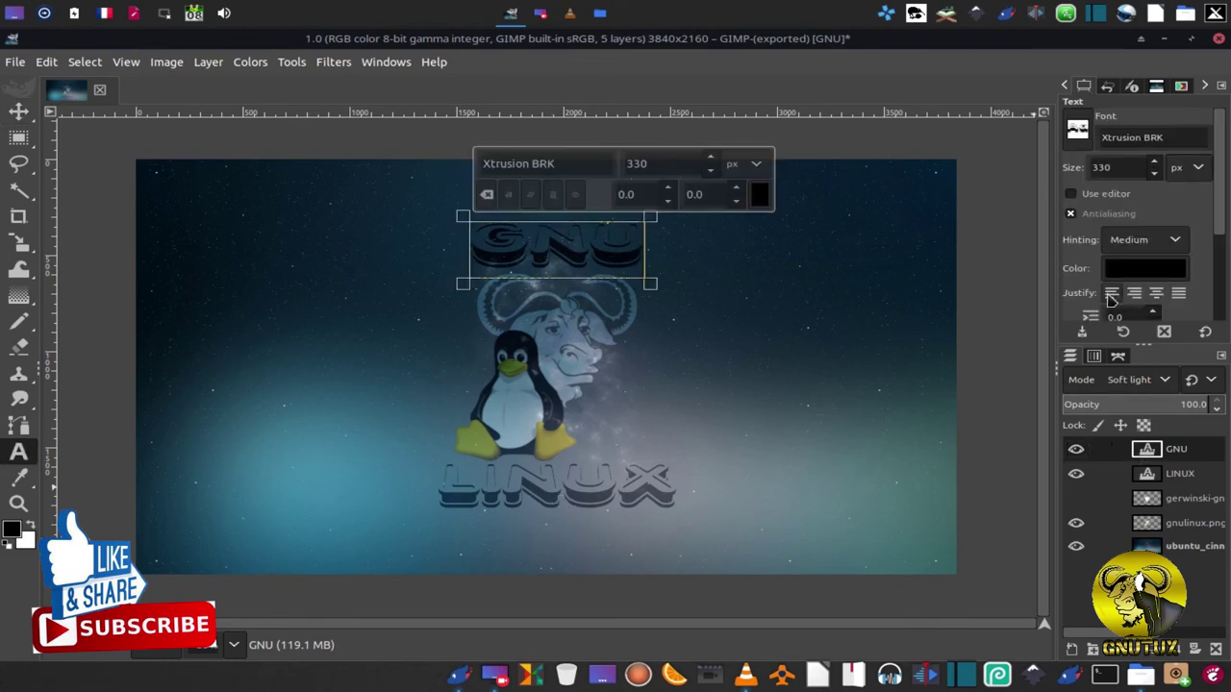
click(19, 112)
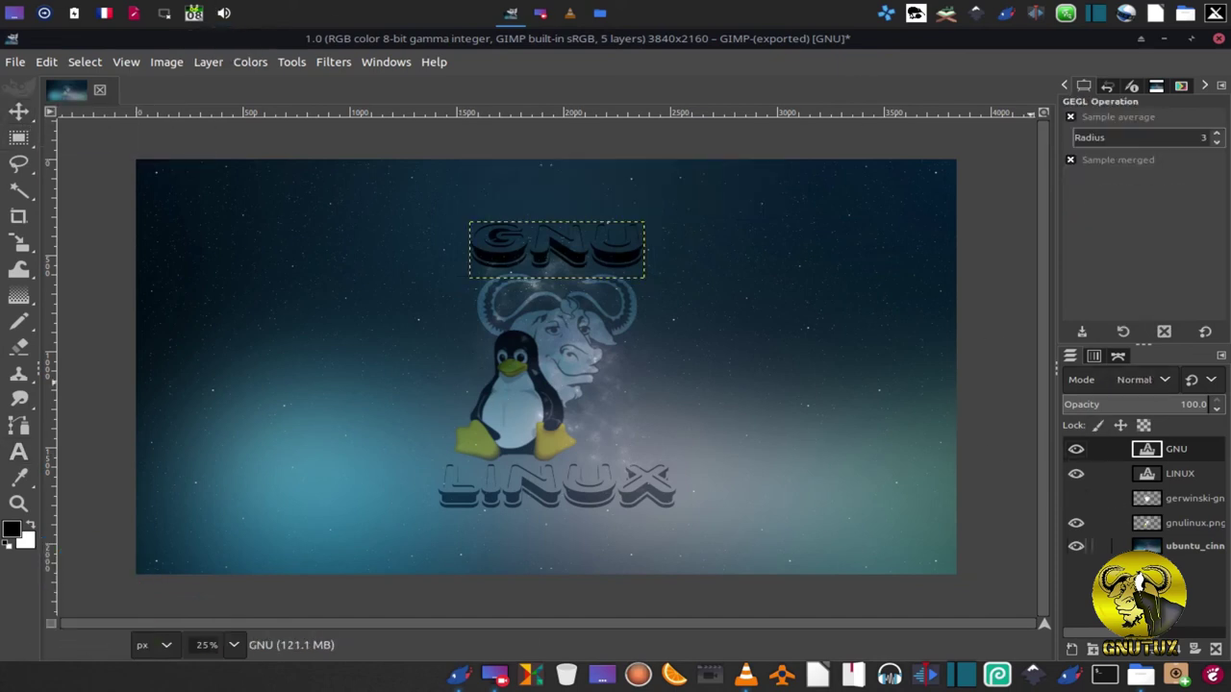
click(1182, 546)
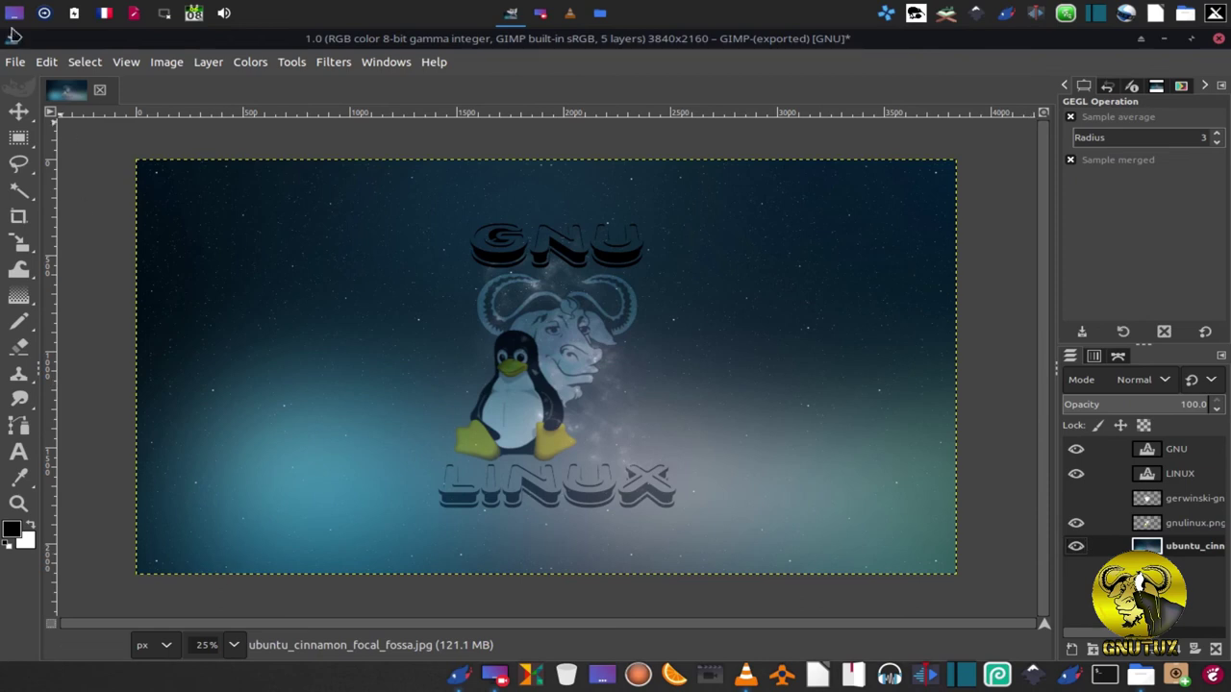
click(16, 62)
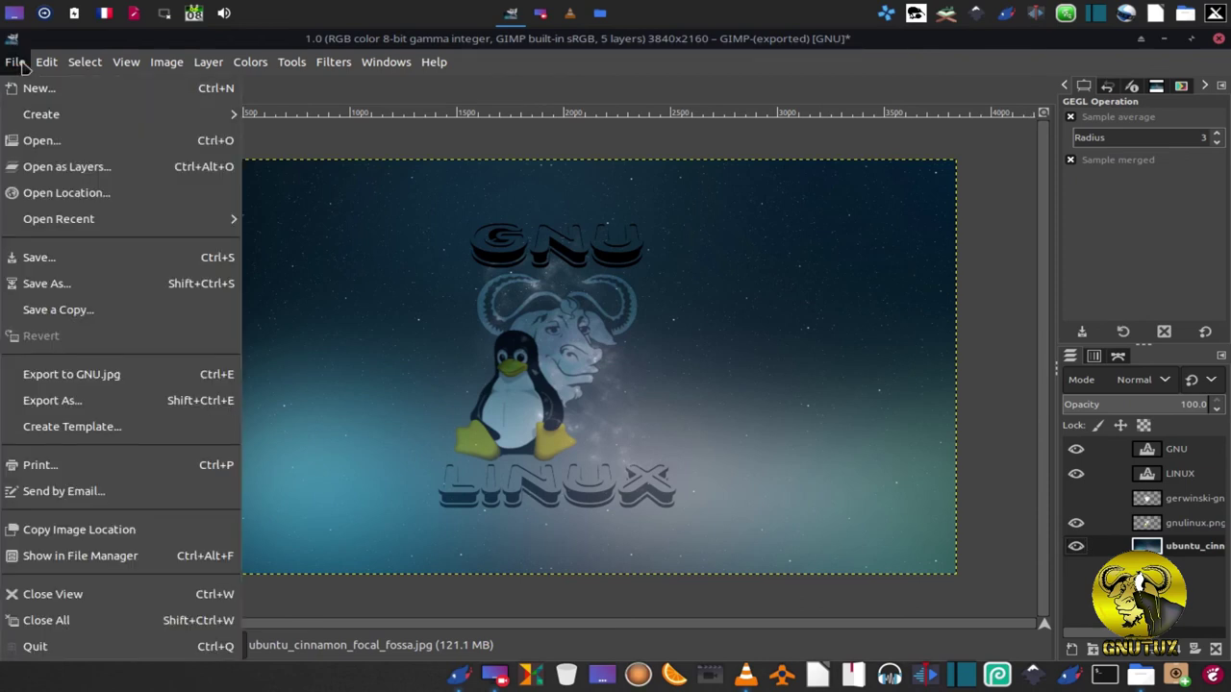
Step: Export the image to the Desktop as GNU_LINUX.jpg with default JPEG settings, then minimise GIMP
click(52, 400)
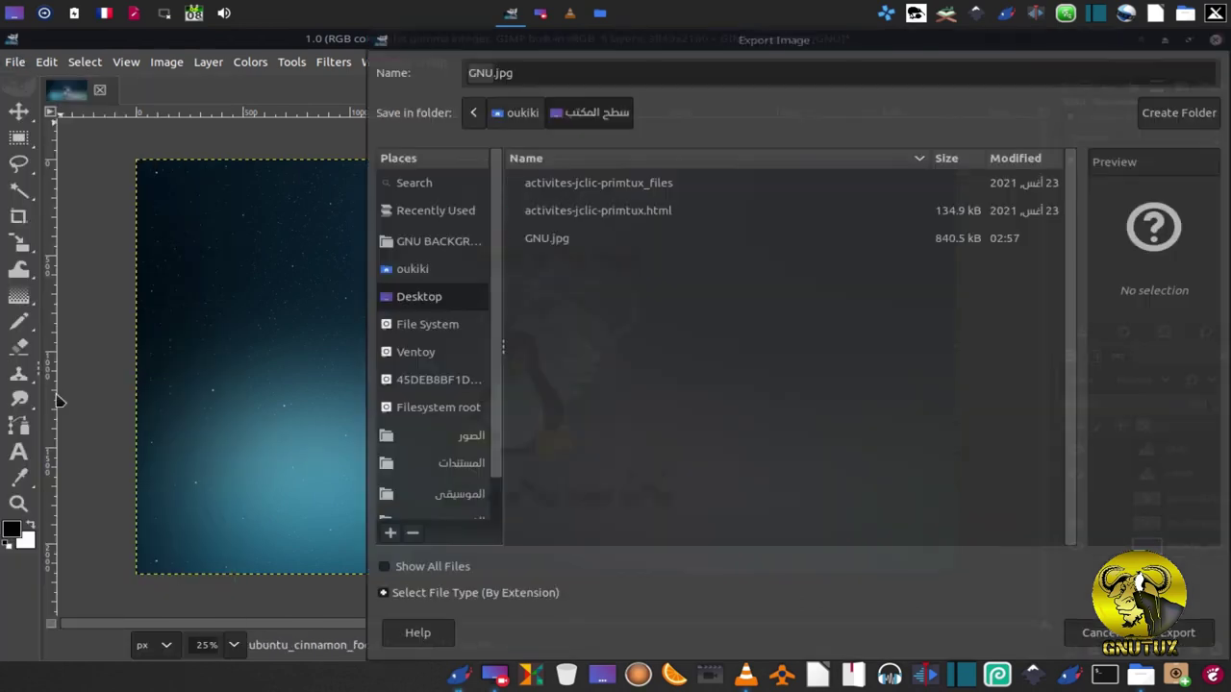
click(490, 74)
text(_LINUX)
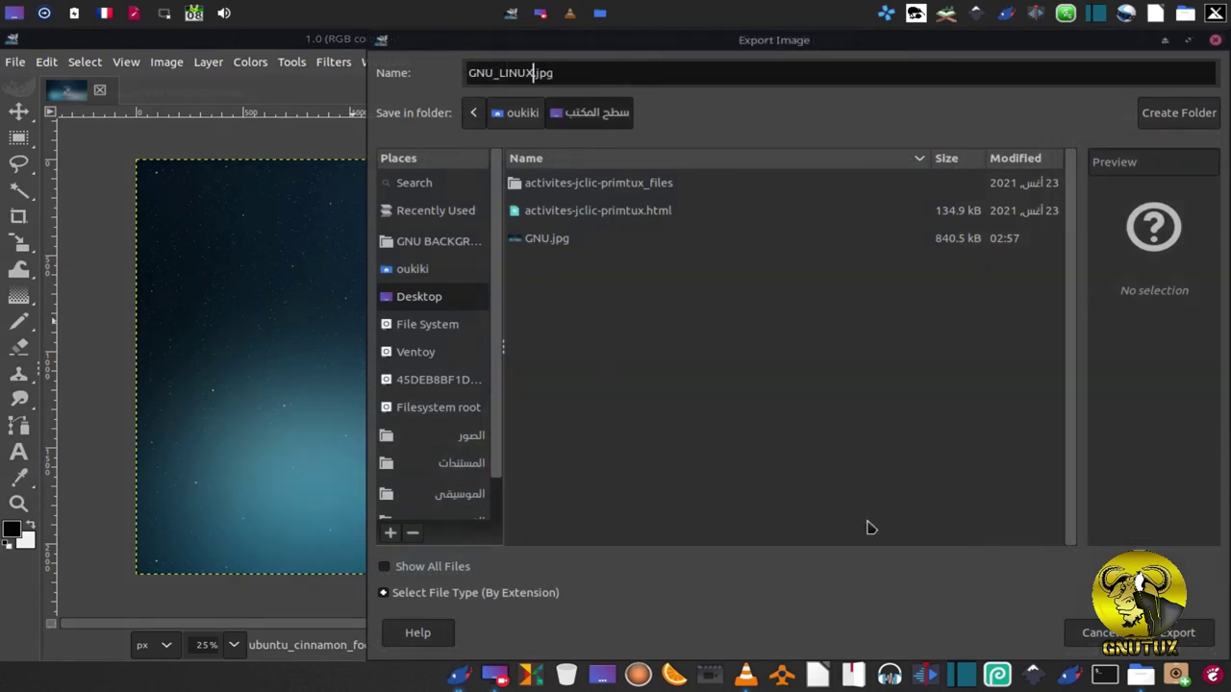
click(1181, 633)
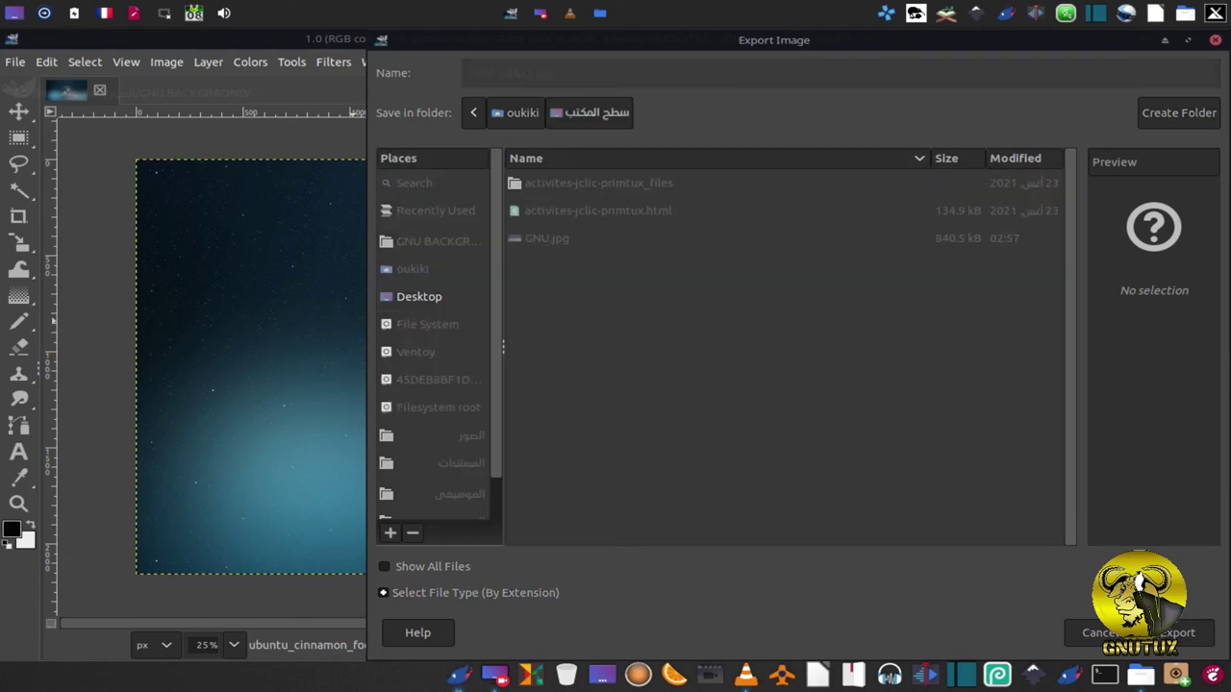
click(690, 552)
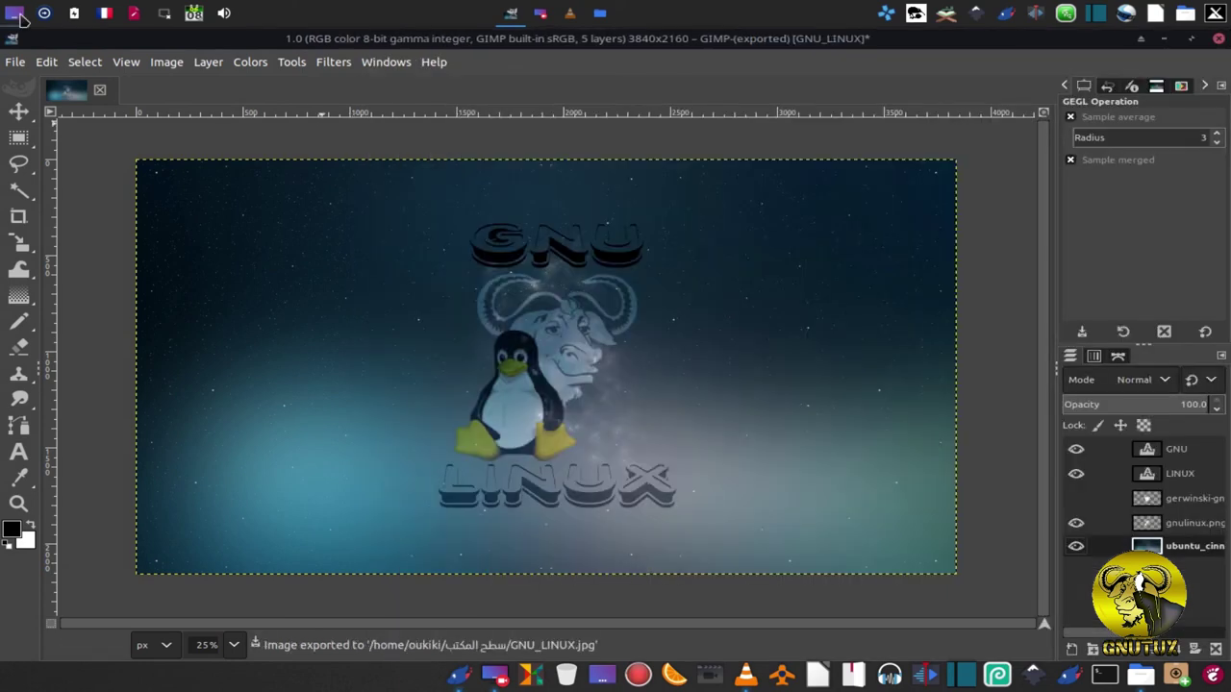
click(15, 15)
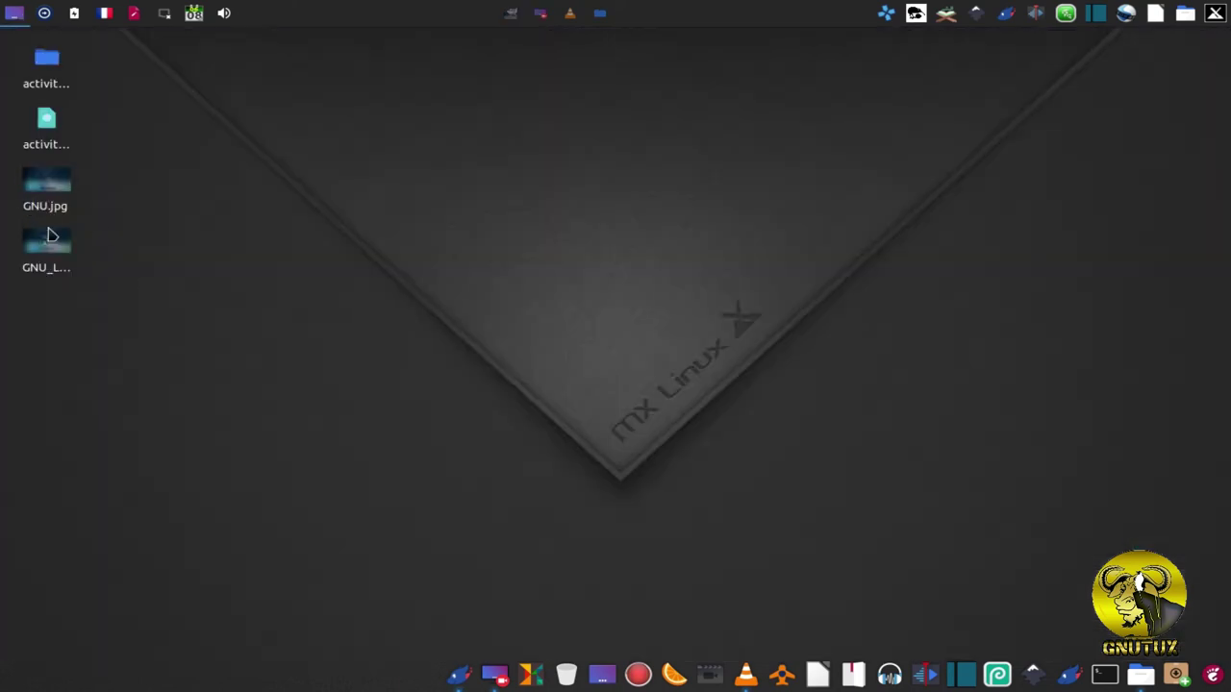
Step: Set GNU_LINUX.jpg as the desktop wallpaper
right_click(48, 239)
right_click(41, 246)
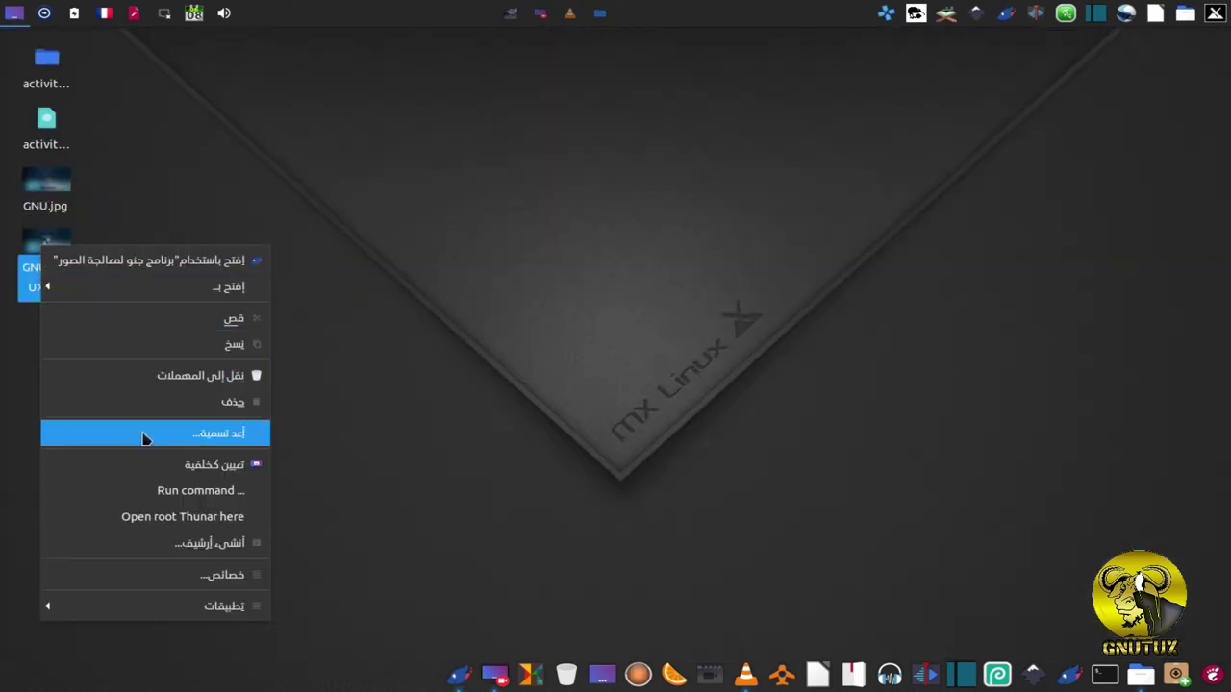
click(224, 466)
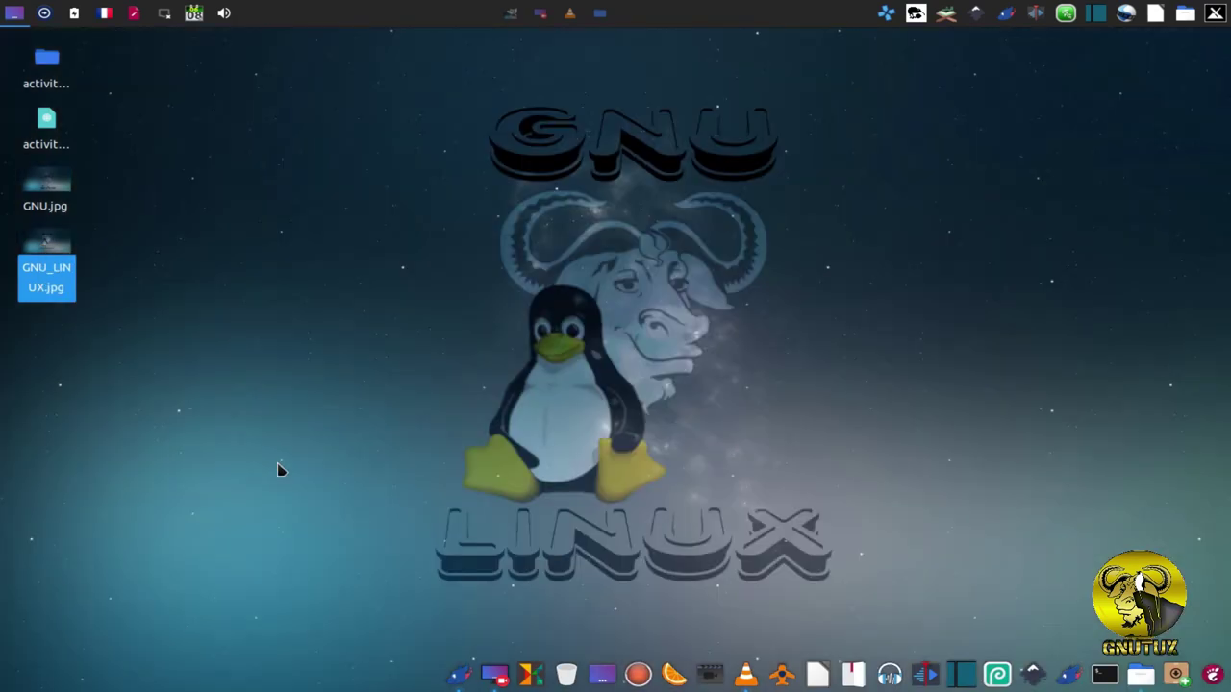
Step: Switch the desktop wallpaper to GNU.jpg and deselect its icon
right_click(48, 197)
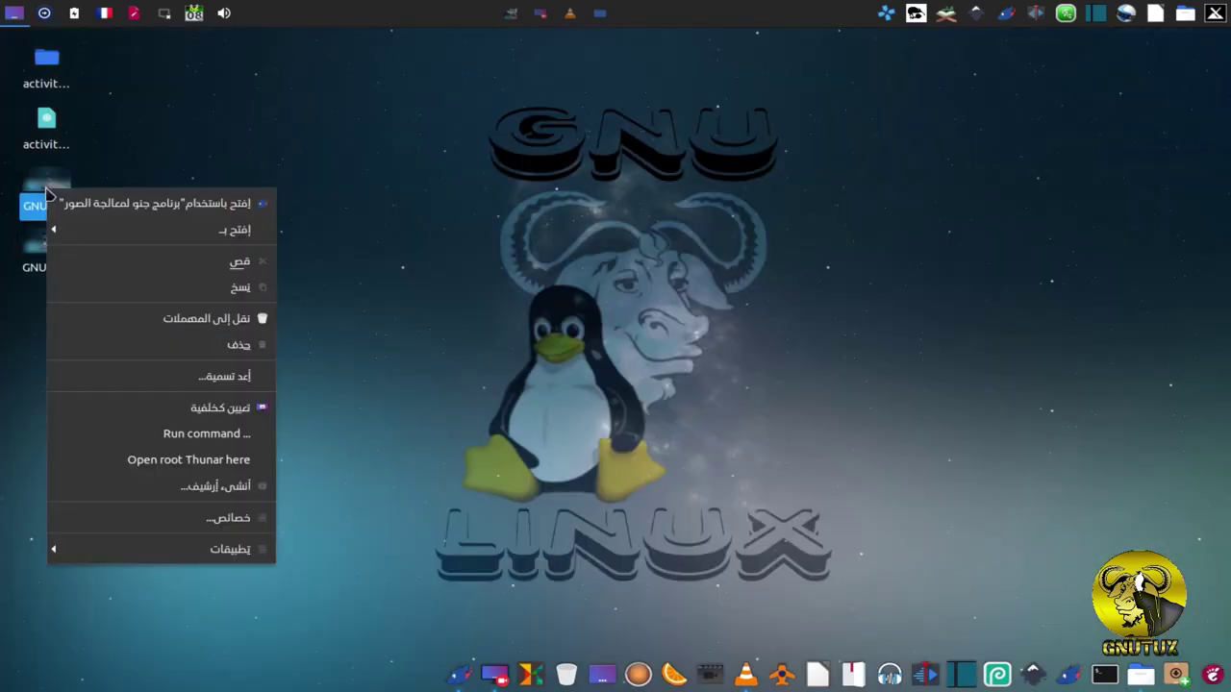
click(197, 409)
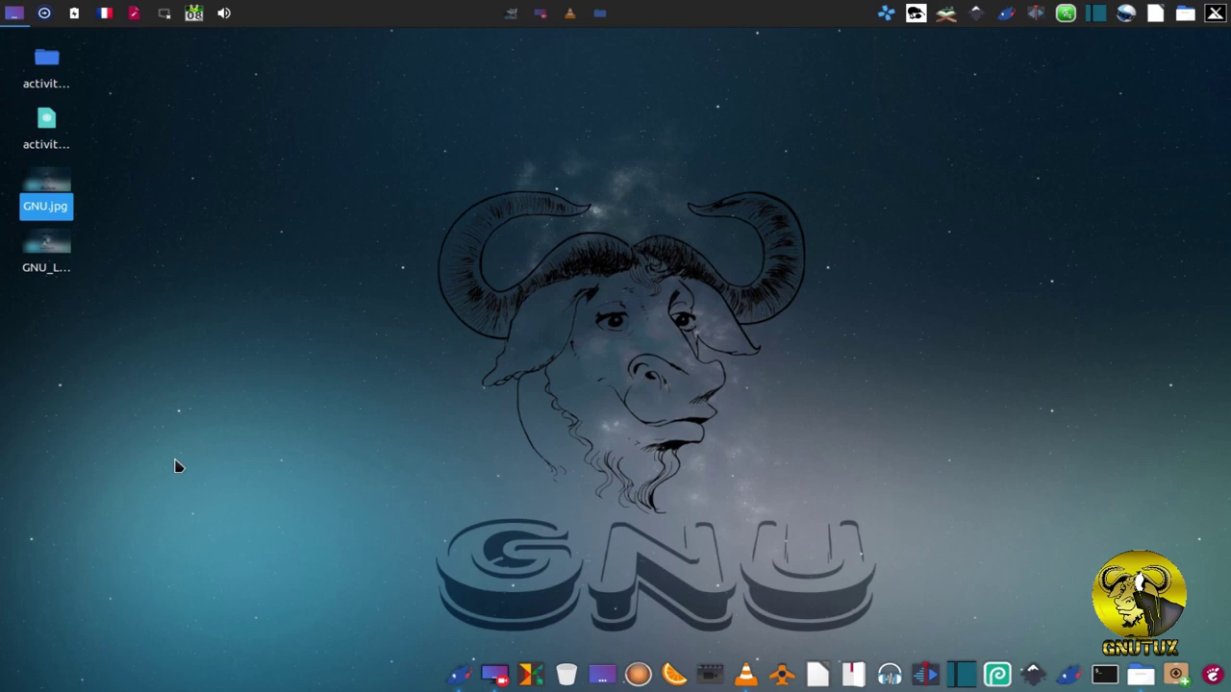
click(348, 415)
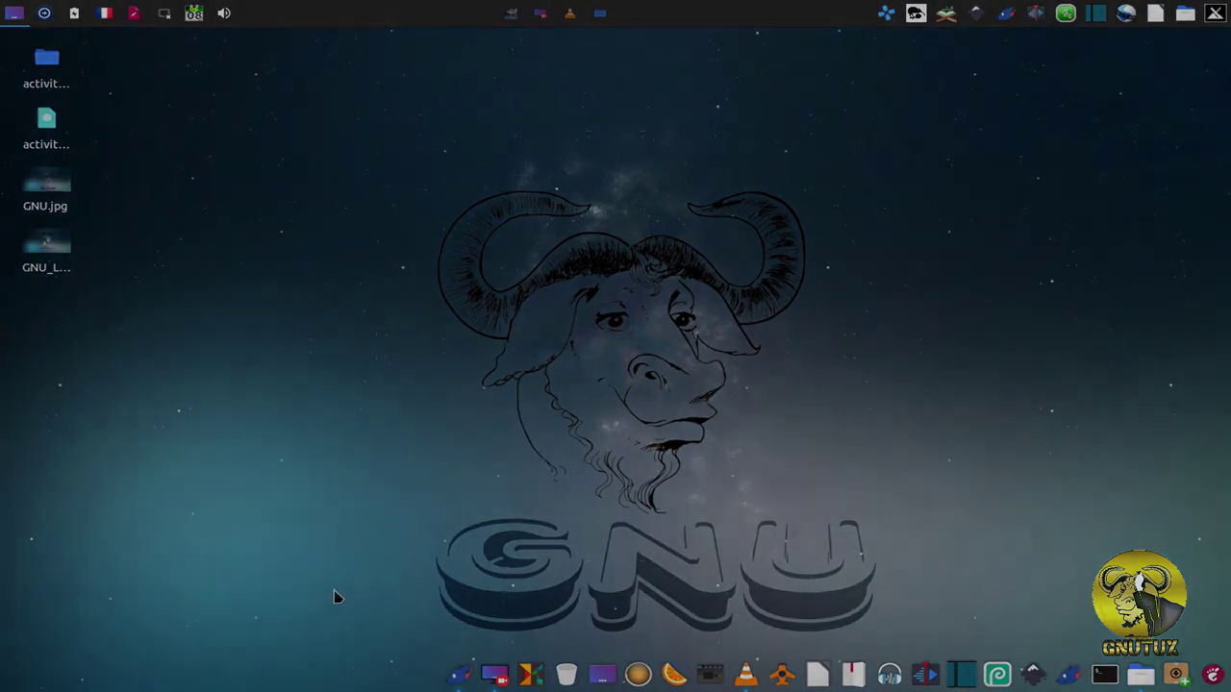